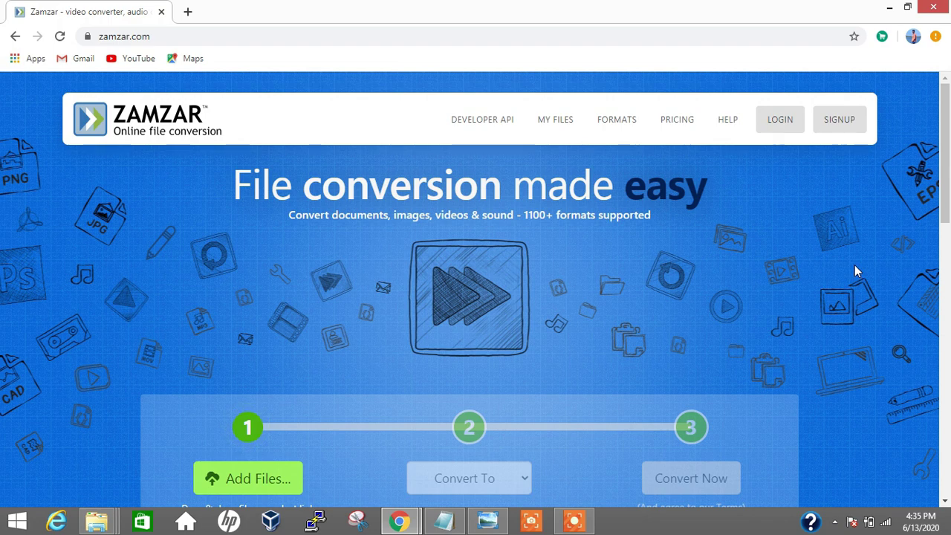
pyautogui.scroll(-4, 854, 271)
pyautogui.scroll(-4, 854, 271)
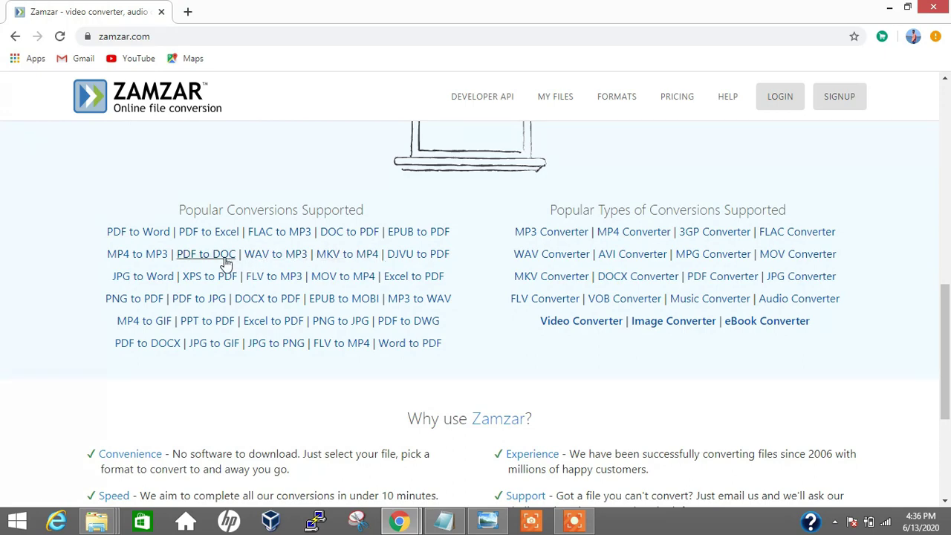
pyautogui.scroll(10, 451, 264)
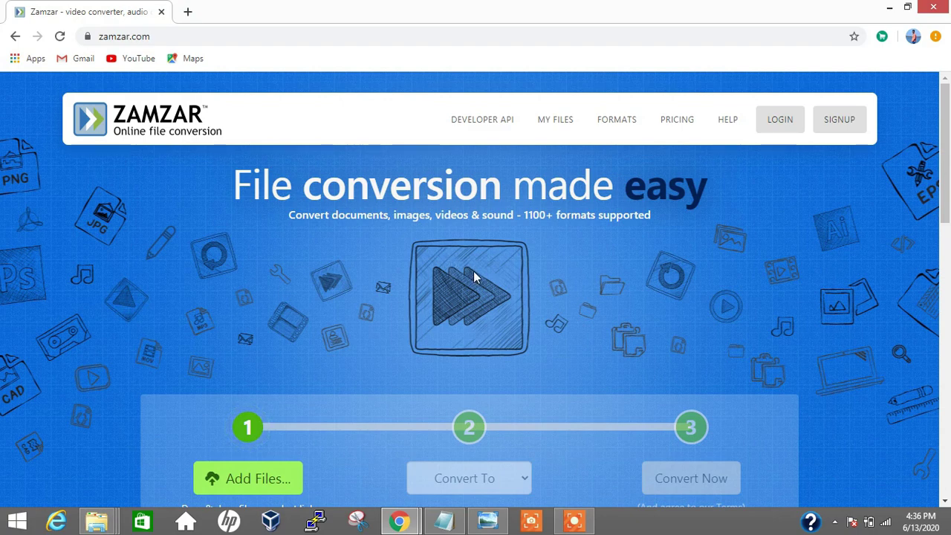
pyautogui.scroll(-4, 570, 300)
pyautogui.scroll(4, 573, 303)
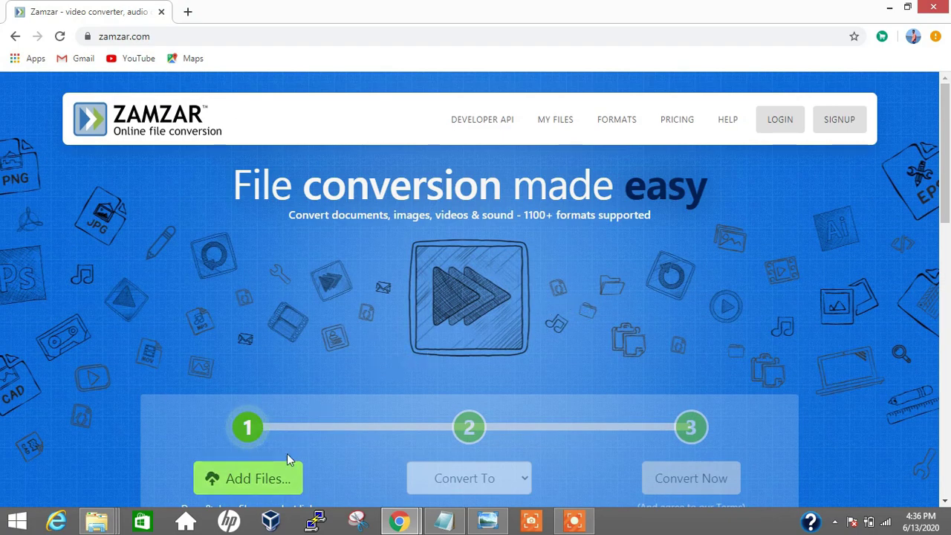
# Cancel Zamzar's file picker, then browse and close the Convert To format list
pyautogui.click(282, 479)
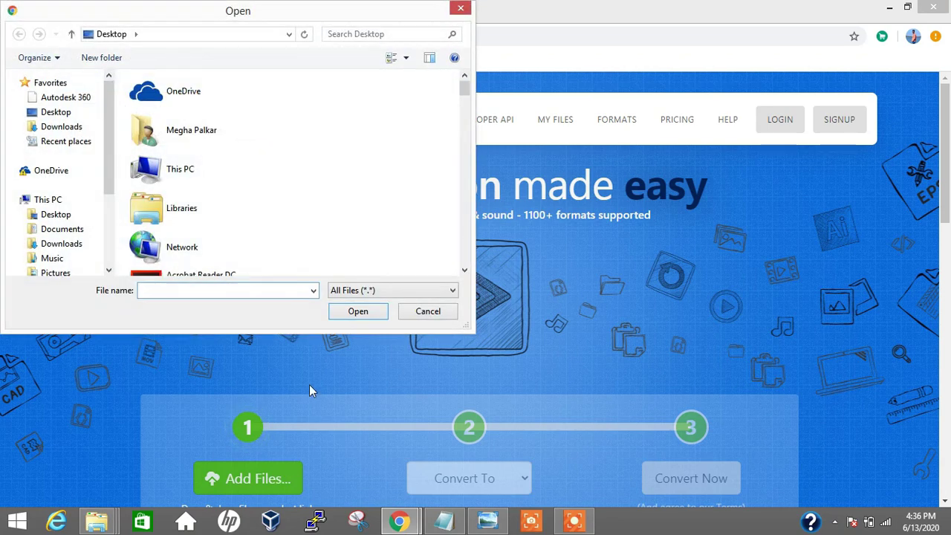
pyautogui.click(438, 316)
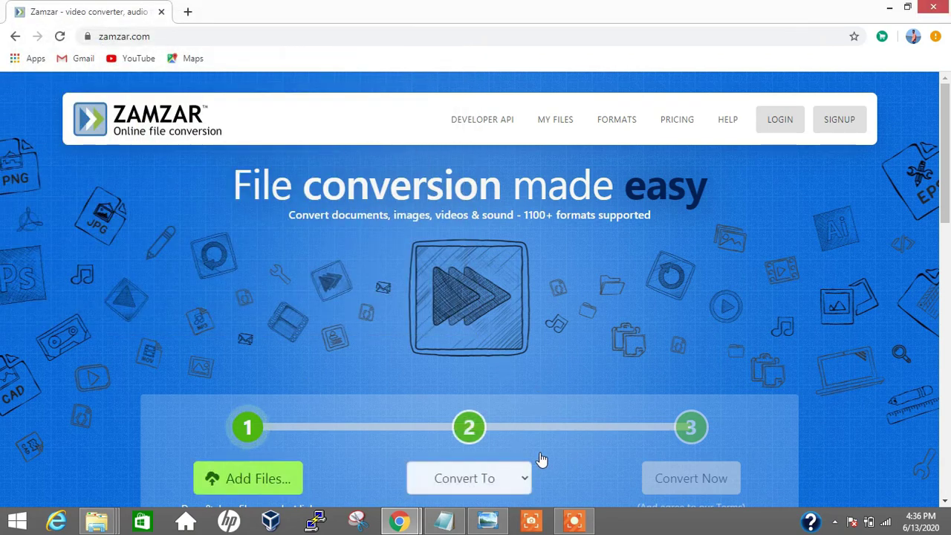
pyautogui.click(502, 482)
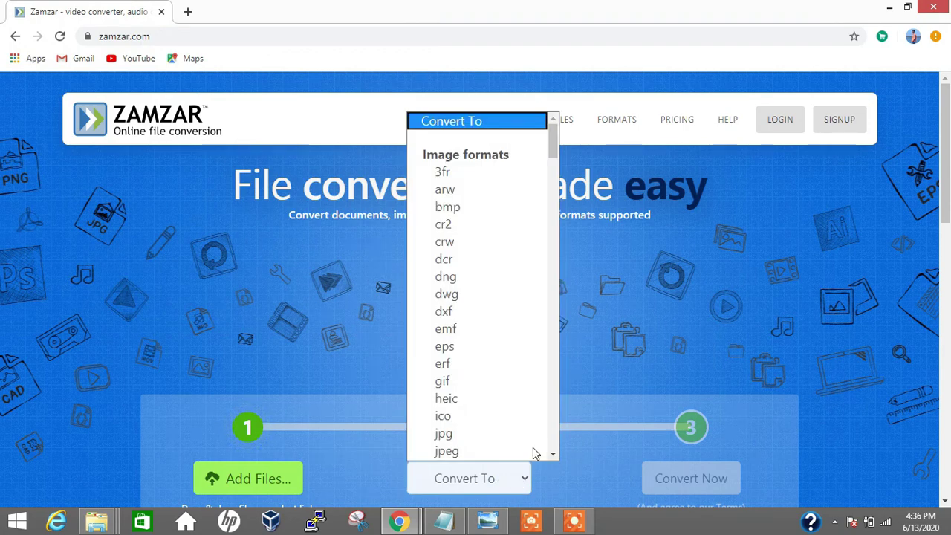
pyautogui.scroll(-5, 550, 336)
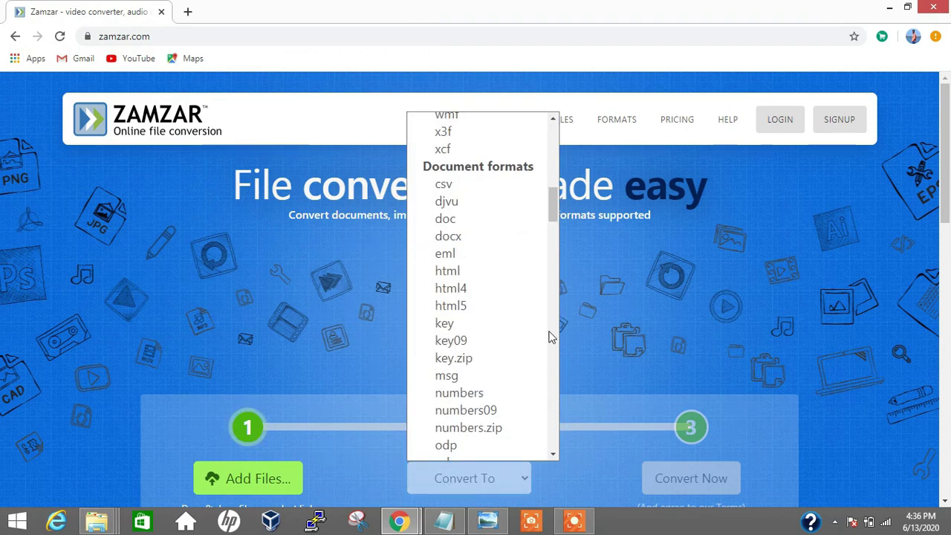
pyautogui.scroll(-5, 549, 336)
pyautogui.scroll(-8, 550, 336)
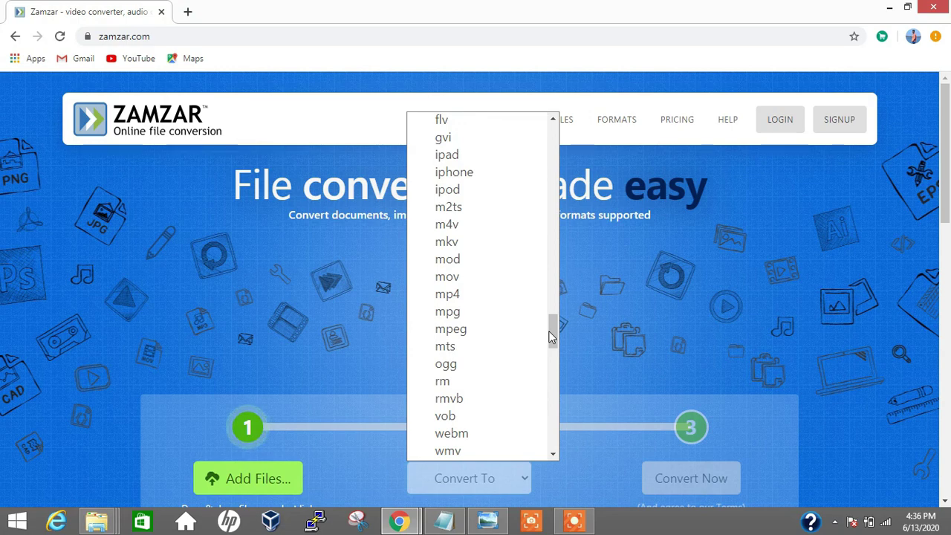
pyautogui.click(616, 333)
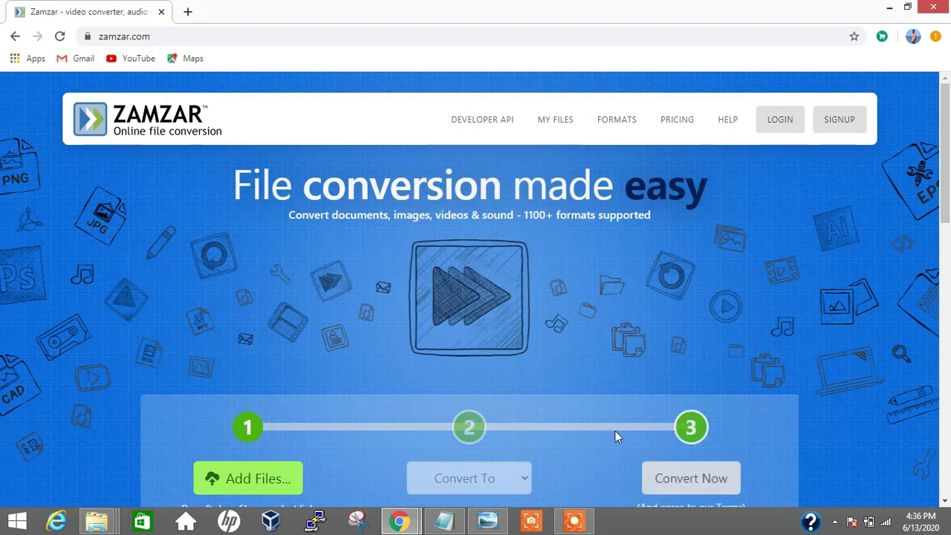
# Reopen the target format list, close it without choosing, and scroll past Convert Now
pyautogui.click(502, 484)
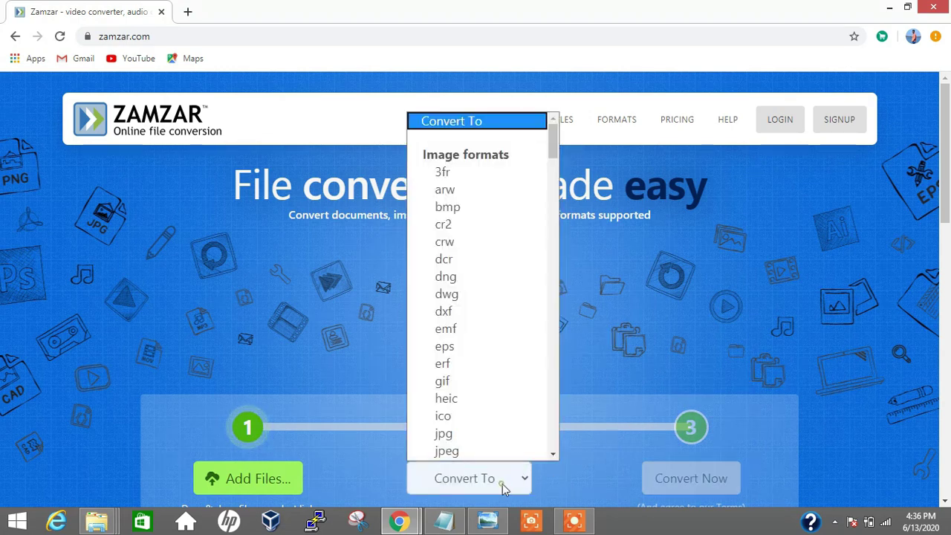
pyautogui.click(599, 410)
pyautogui.scroll(-4, 724, 420)
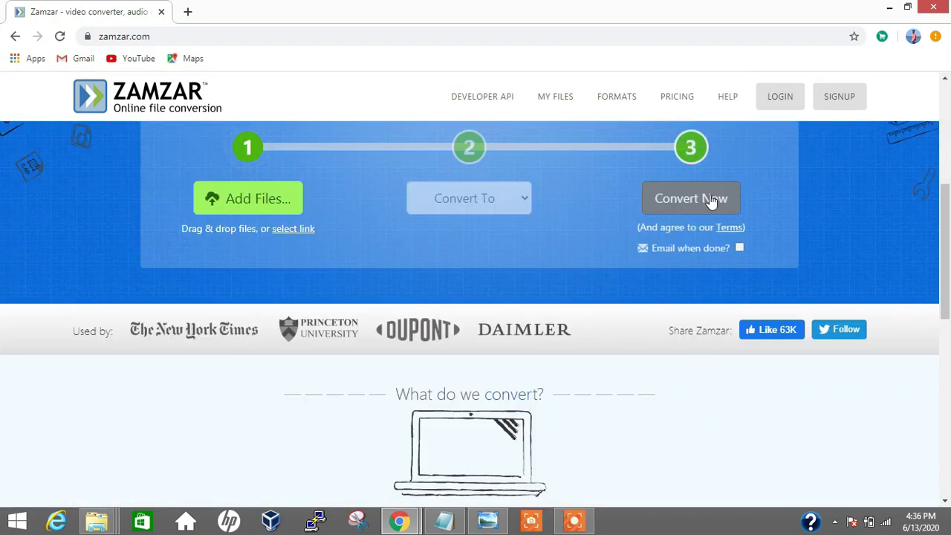
pyautogui.scroll(4, 794, 233)
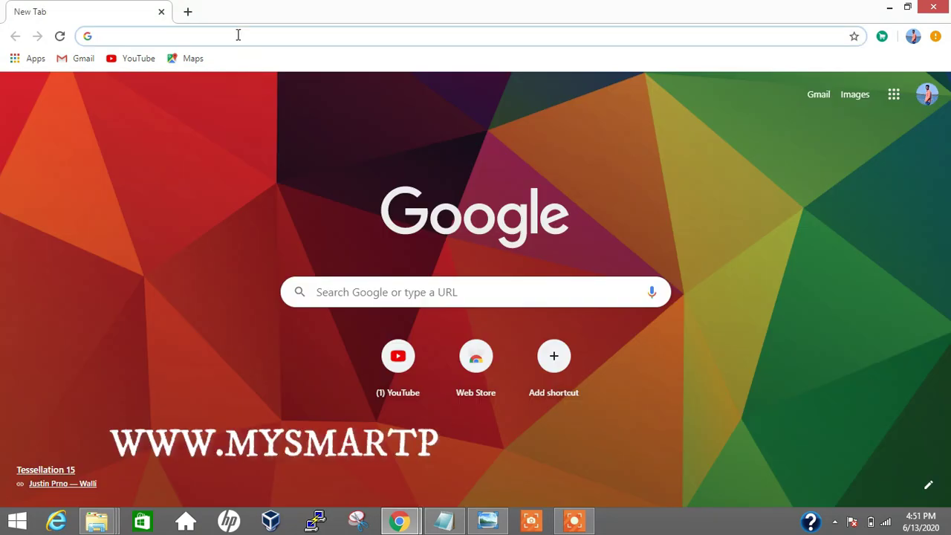
# Go to mysmartprice.com and scroll through its home page
pyautogui.write('mysma')
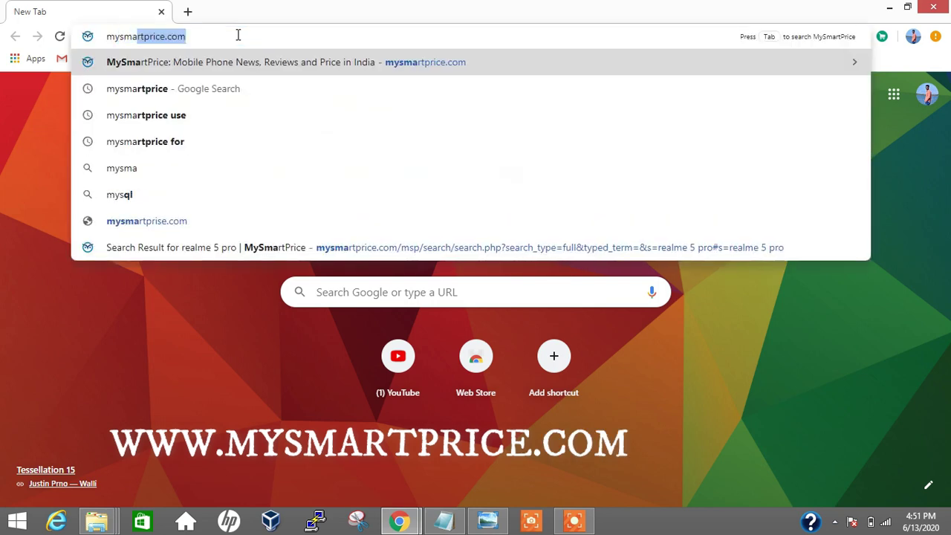
pyautogui.press('Return')
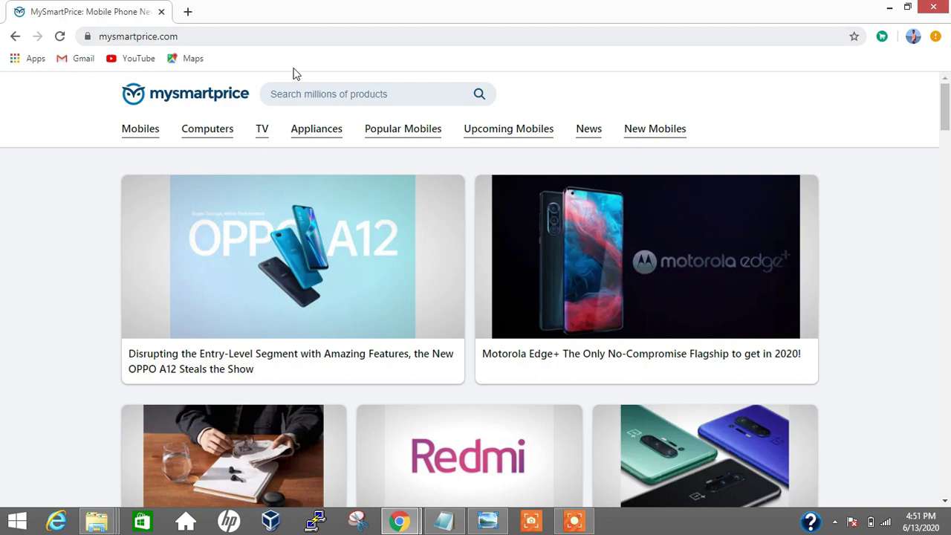
pyautogui.scroll(-10, 853, 180)
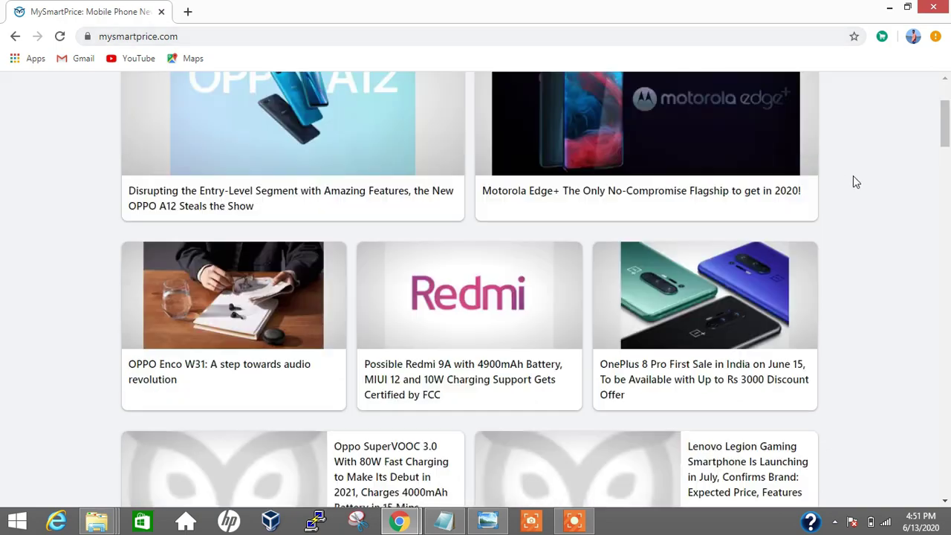
pyautogui.scroll(-8, 856, 182)
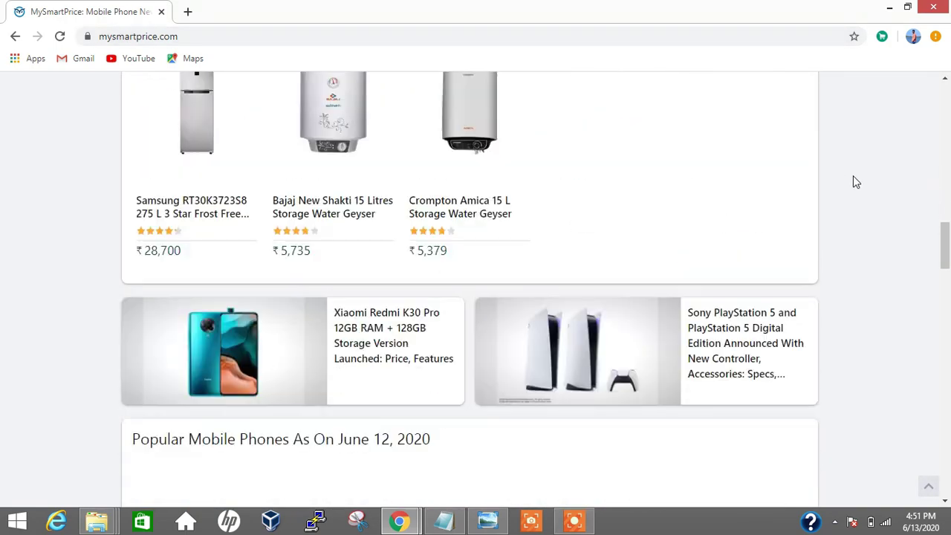
pyautogui.scroll(4, 855, 182)
pyautogui.scroll(10, 854, 182)
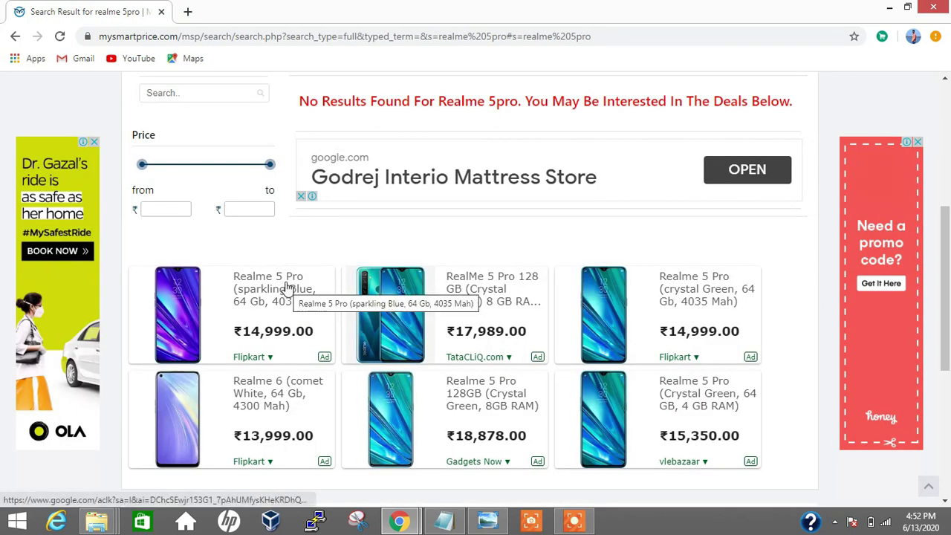
# Correct the search to 'realme 5 pro' and open the realme 5 Pro 8GB RAM product page
pyautogui.scroll(5, 330, 265)
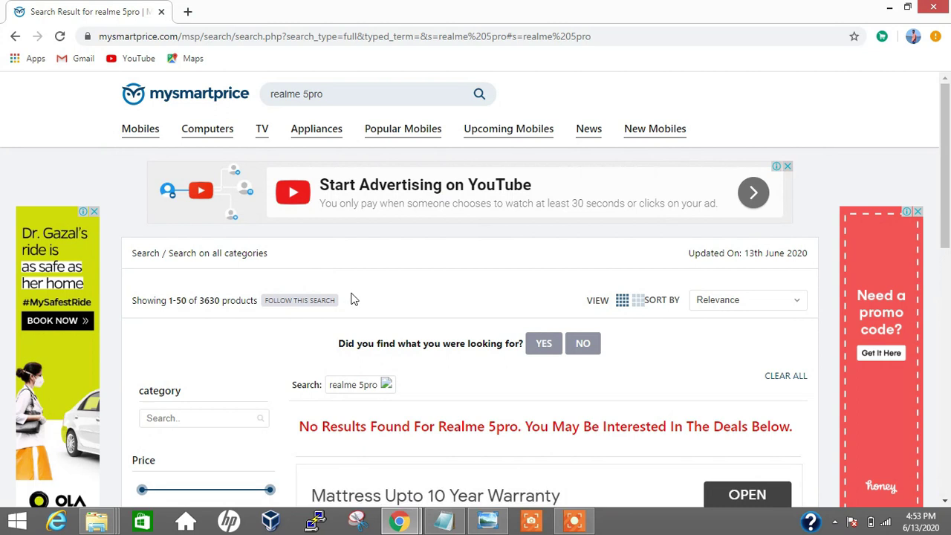
pyautogui.click(304, 94)
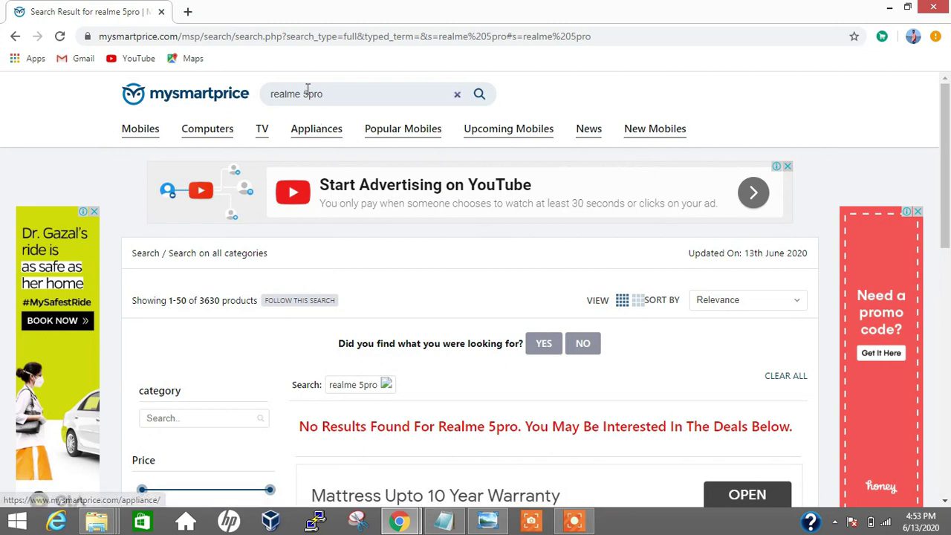
pyautogui.click(309, 95)
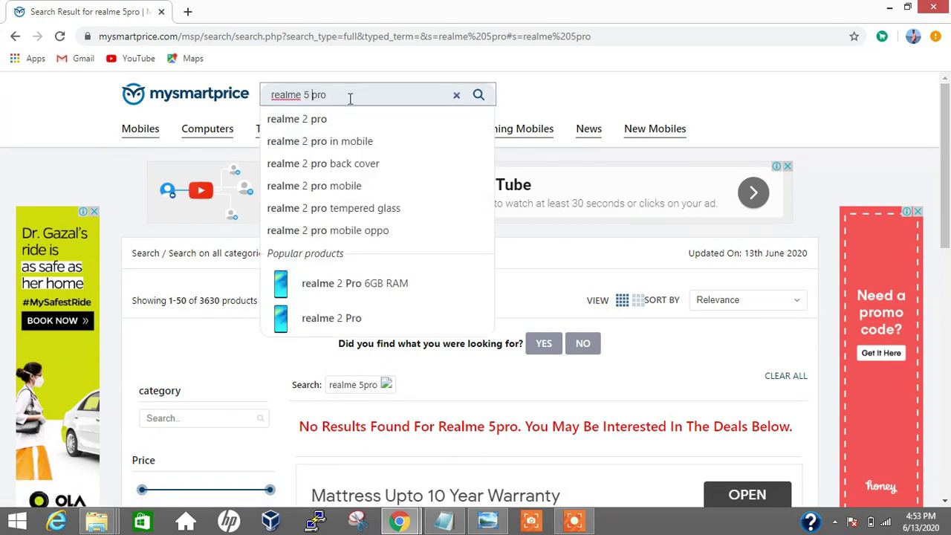
pyautogui.click(350, 96)
pyautogui.press('Return')
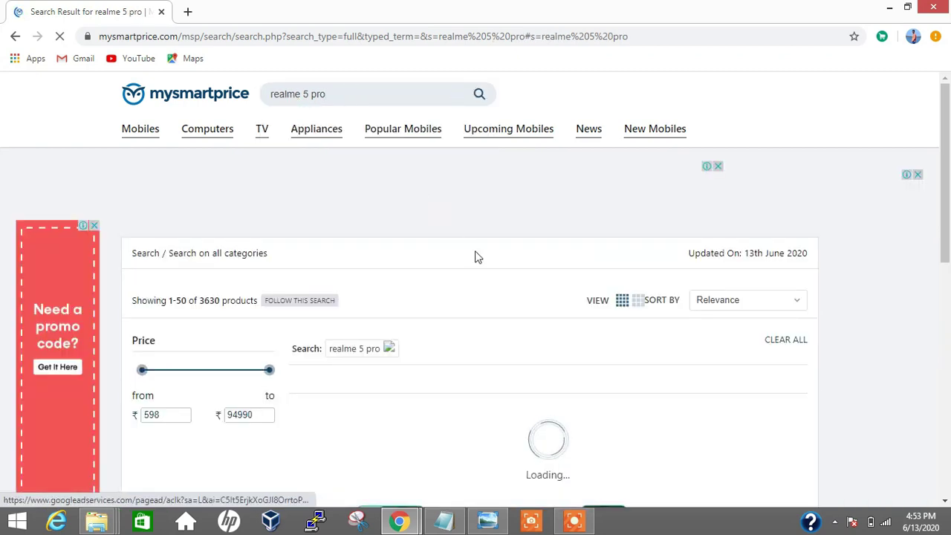
pyautogui.scroll(-4, 476, 264)
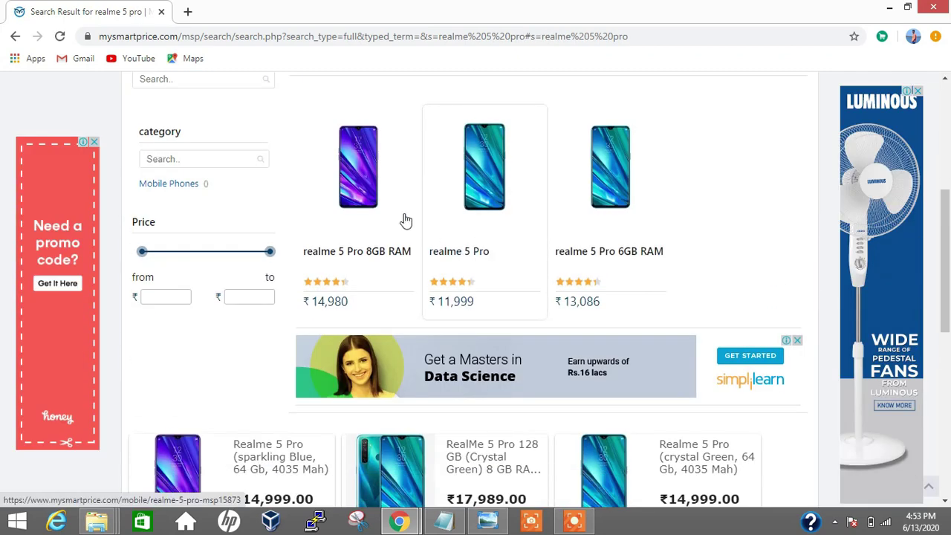
pyautogui.click(356, 206)
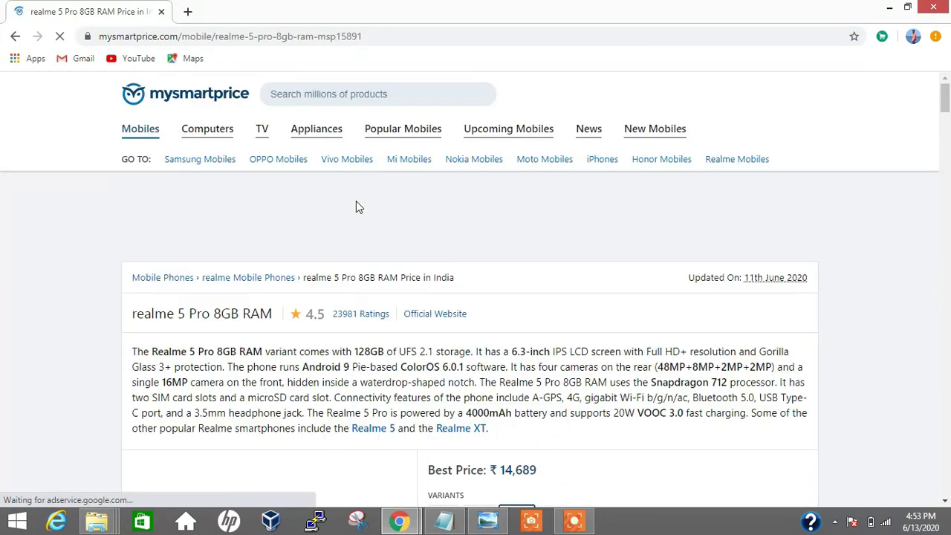
# Scroll to the store price list and follow TataCLiQ's GO TO STORE offer
pyautogui.scroll(-5, 726, 233)
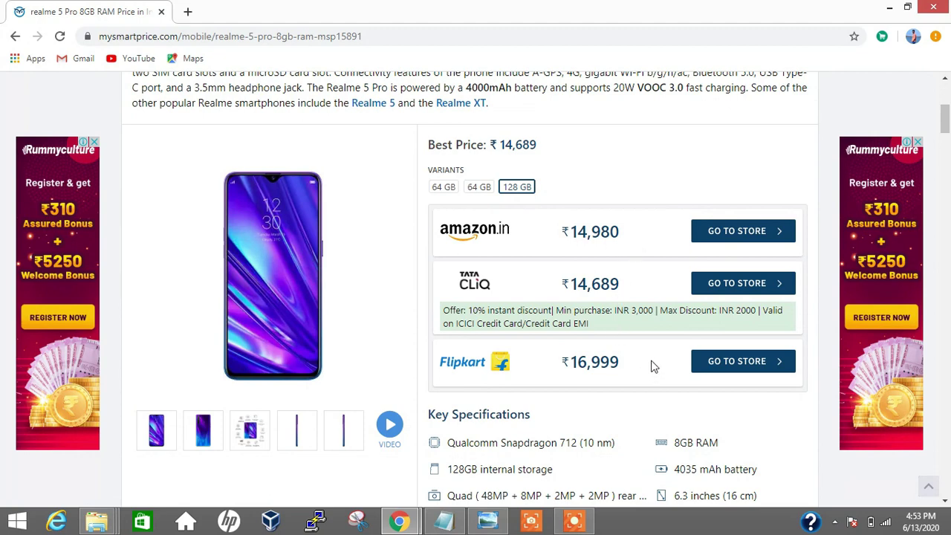
pyautogui.click(735, 286)
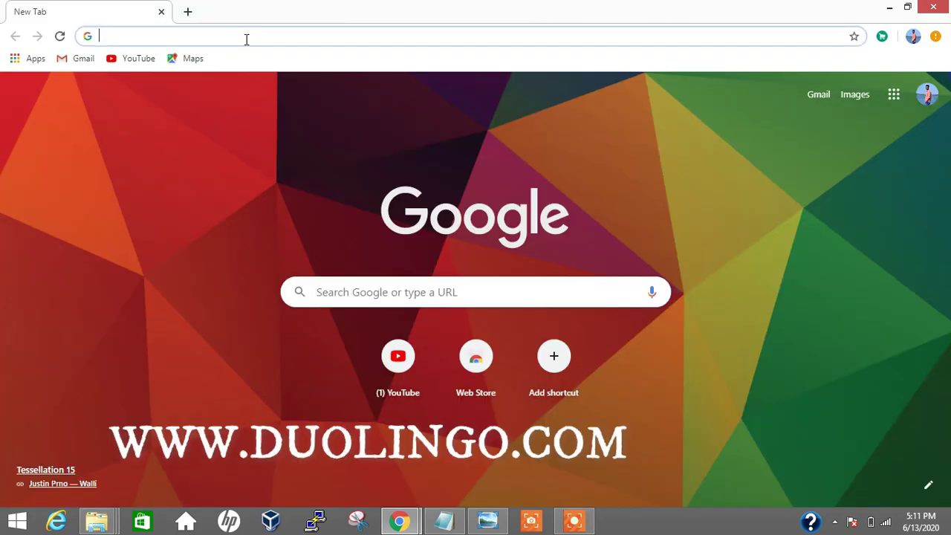
# Load duolingo.com, look over the landing page, and start sign-up with GET STARTED
pyautogui.click(245, 37)
pyautogui.write('d')
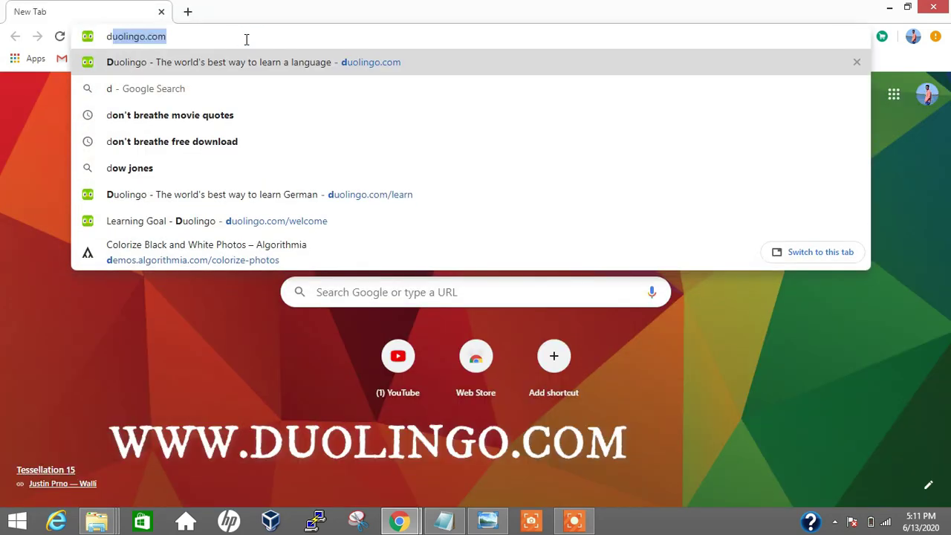
pyautogui.press('Return')
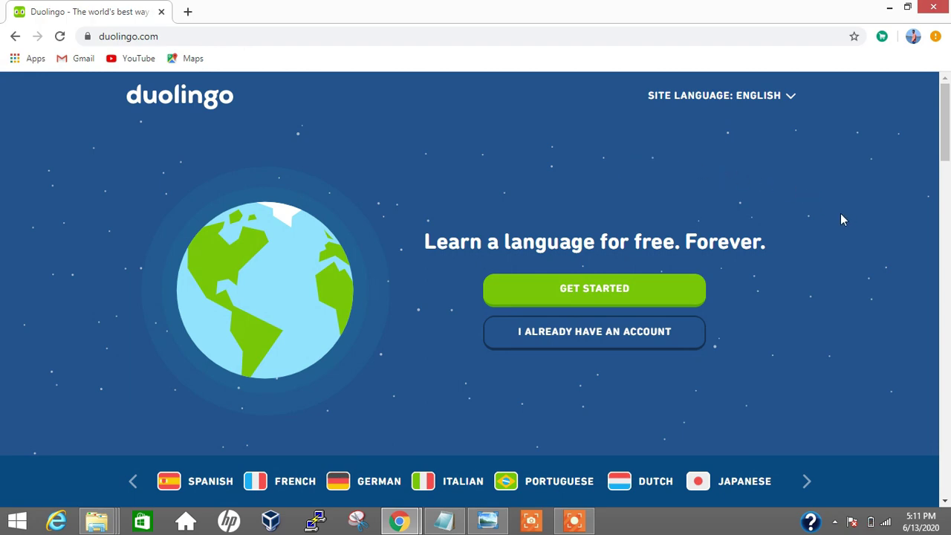
pyautogui.scroll(-5, 841, 220)
pyautogui.scroll(5, 841, 220)
pyautogui.click(633, 294)
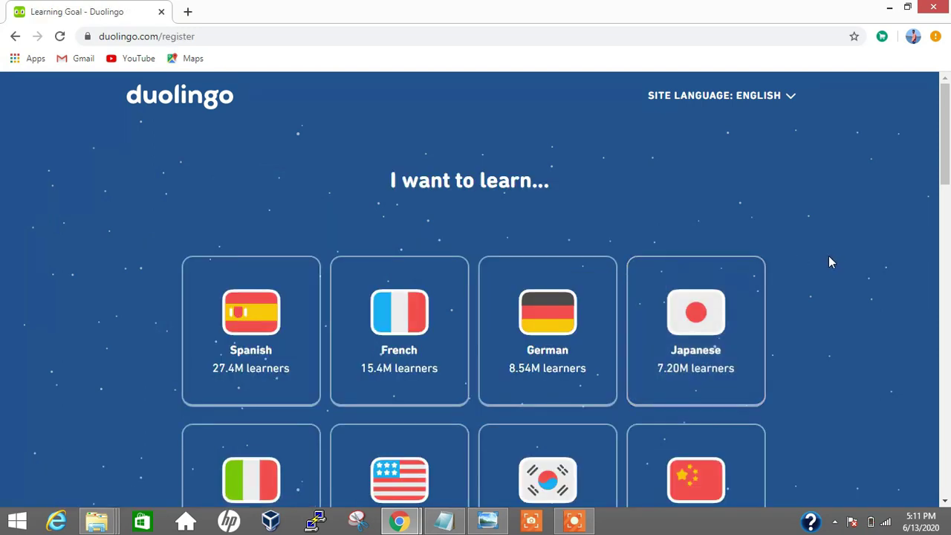
# Scroll through Duolingo's language cards and return to the top without choosing one
pyautogui.scroll(-4, 830, 262)
pyautogui.scroll(-4, 830, 261)
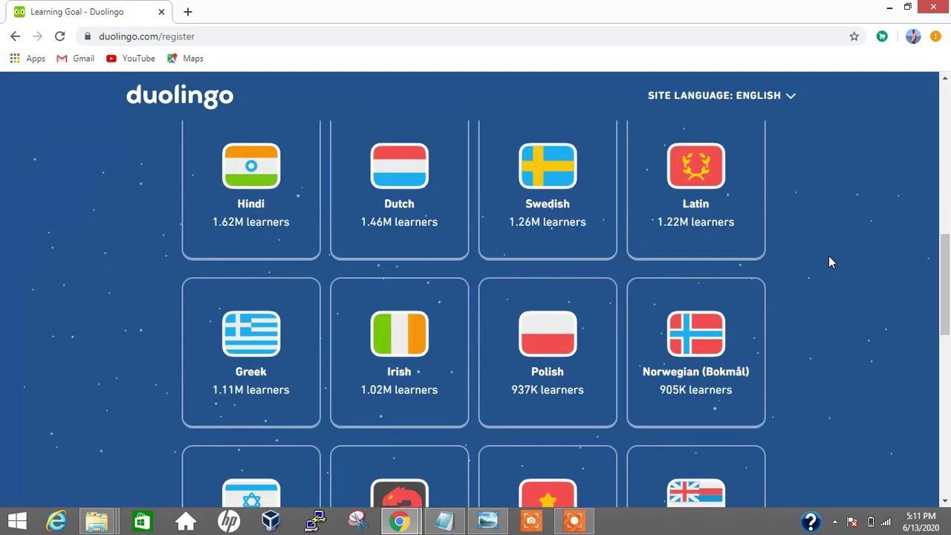
pyautogui.scroll(-4, 830, 261)
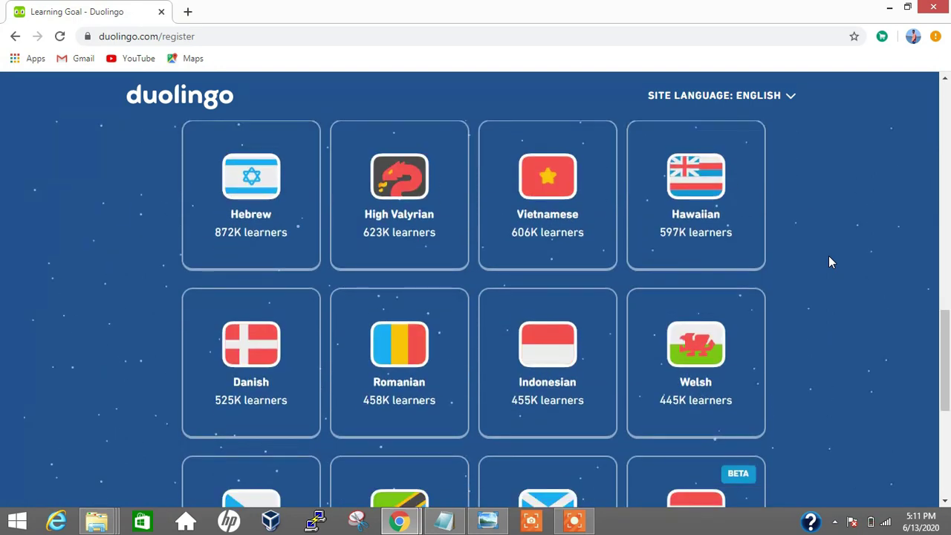
pyautogui.scroll(-2, 831, 262)
pyautogui.press('Home')
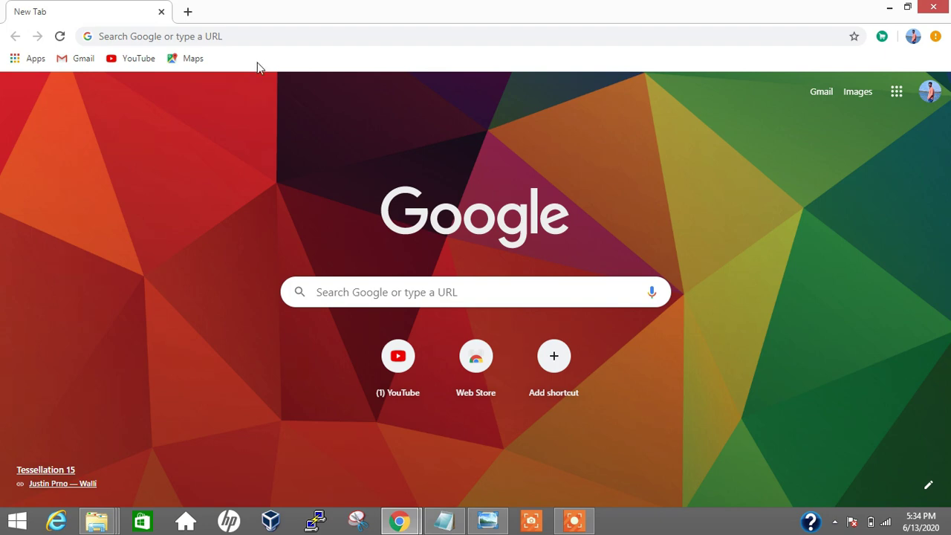
# Open ifixit.com, look over its menus, and scroll the homepage
pyautogui.click(259, 37)
pyautogui.write('ifixit.com')
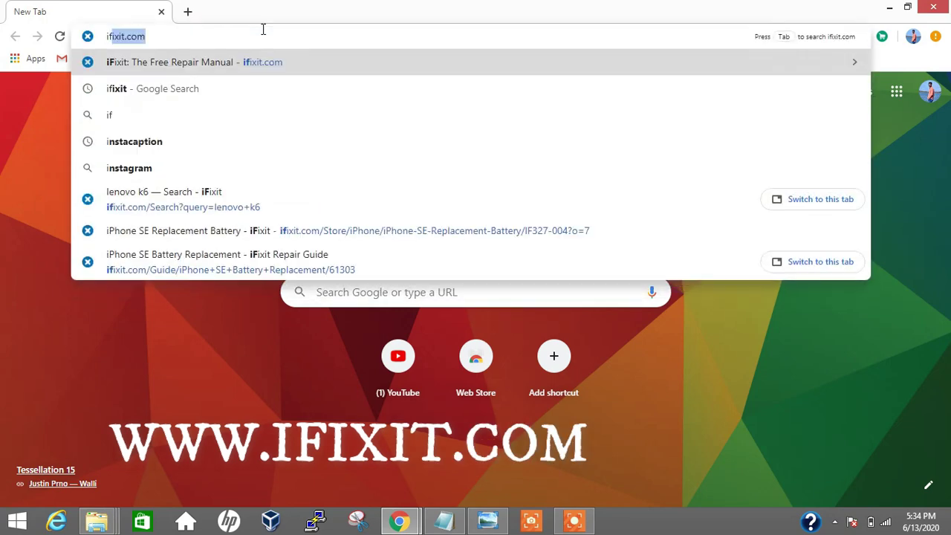
pyautogui.press('Return')
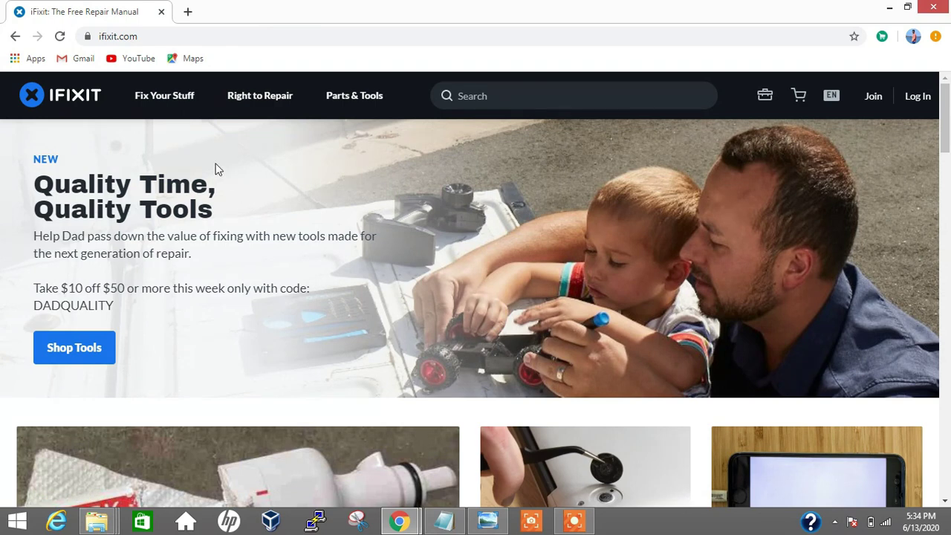
pyautogui.moveTo(178, 125)
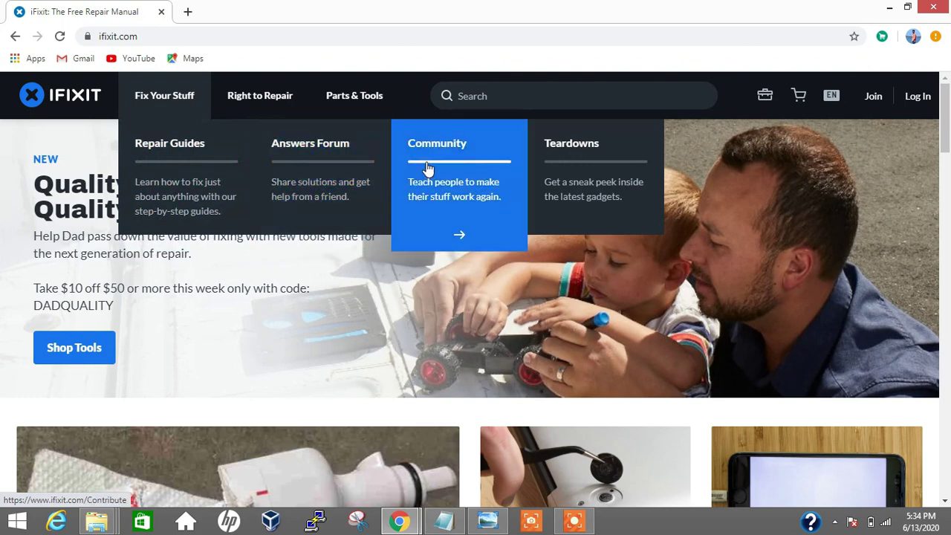
pyautogui.moveTo(278, 104)
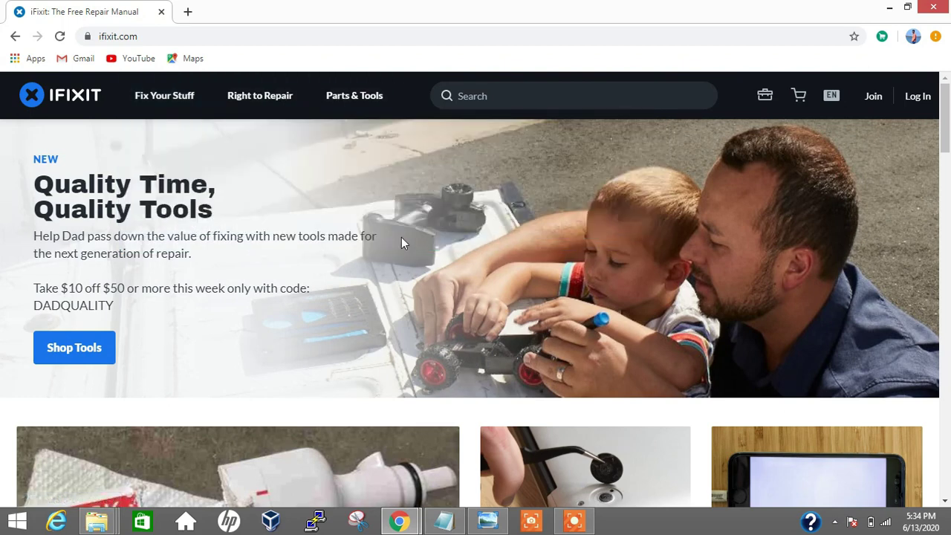
pyautogui.scroll(-4, 422, 232)
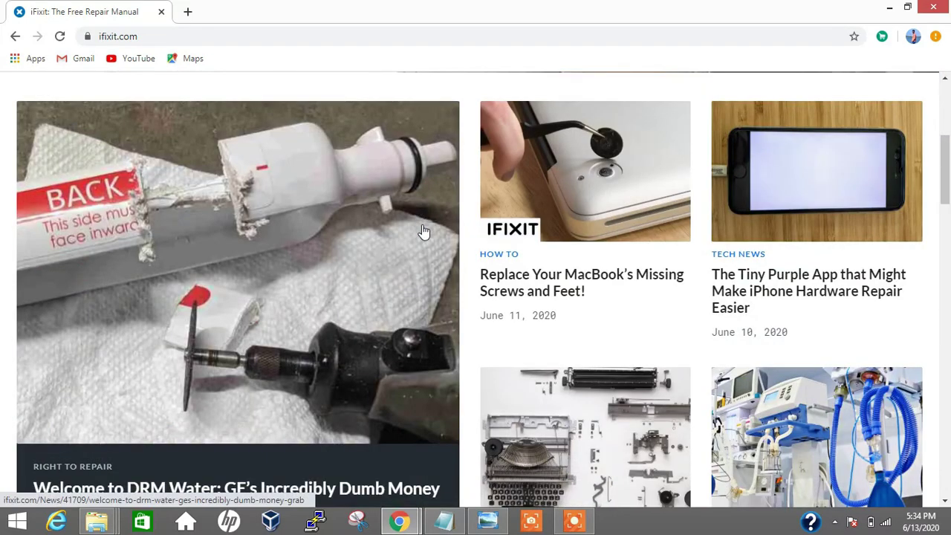
pyautogui.scroll(-5, 423, 230)
pyautogui.scroll(9, 445, 193)
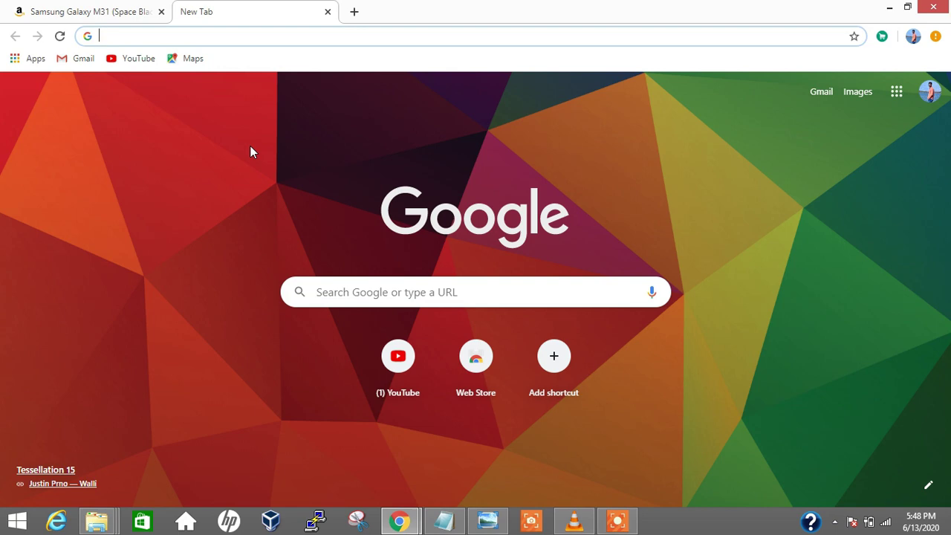
# Search Google for 'pricehistory' and open the 'Price History - Free Price Tracker' result
pyautogui.write('pr')
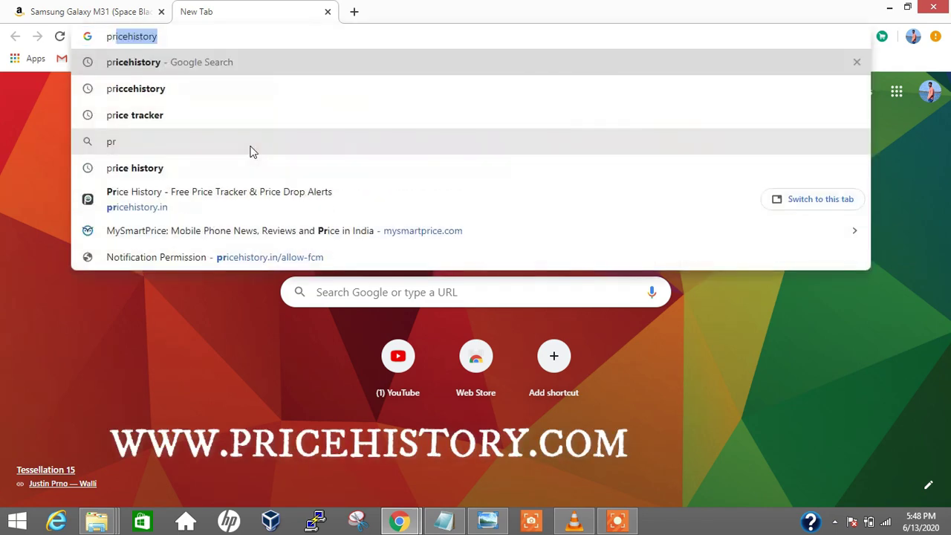
pyautogui.press('Return')
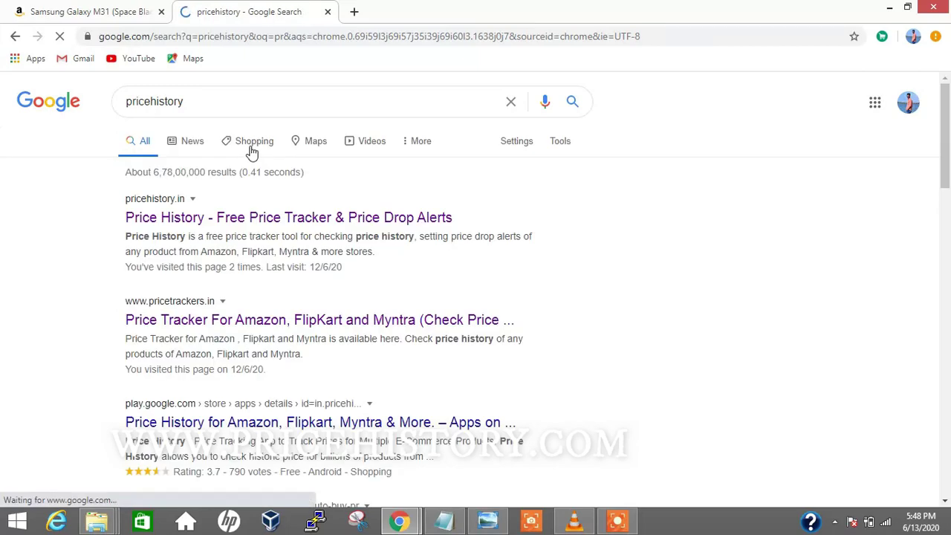
pyautogui.click(253, 220)
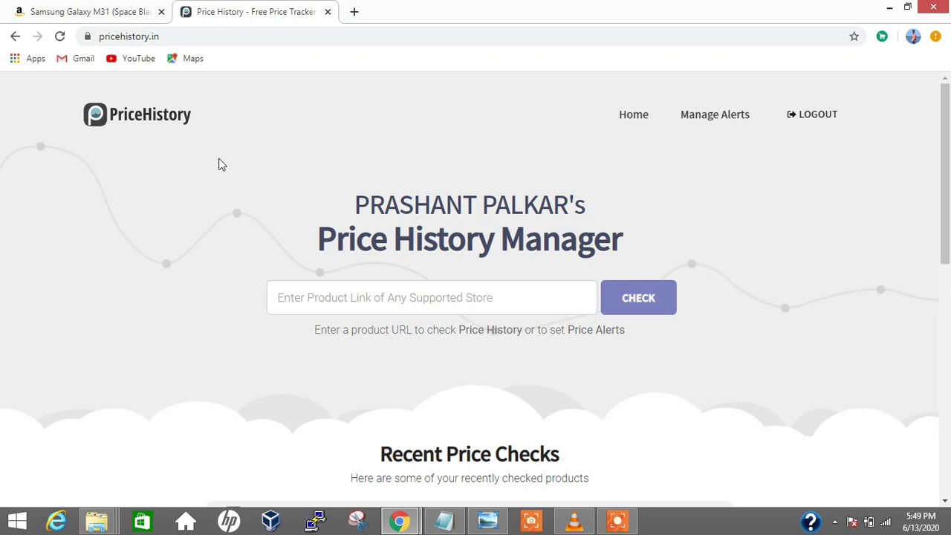
# Paste the Samsung Galaxy M31 Amazon link into PriceHistory and check its price chart
pyautogui.click(115, 13)
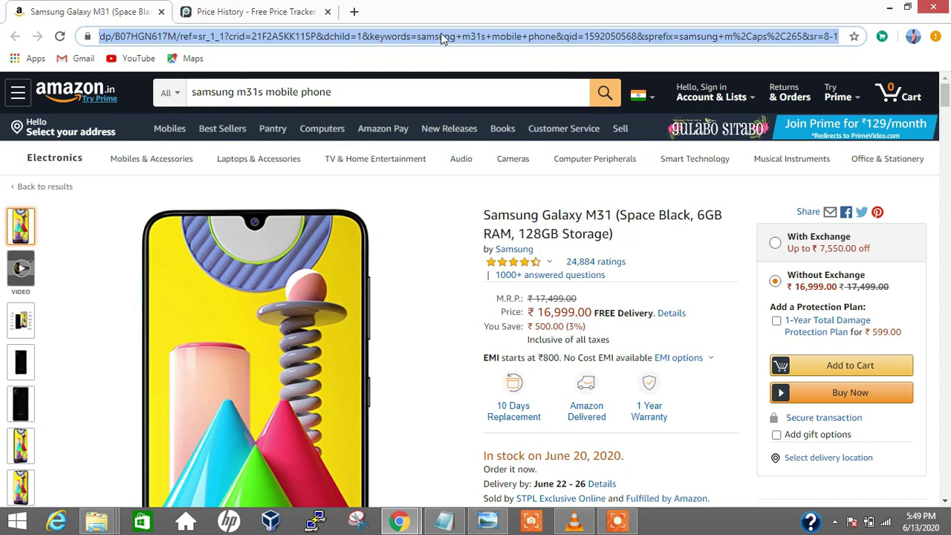
pyautogui.click(280, 14)
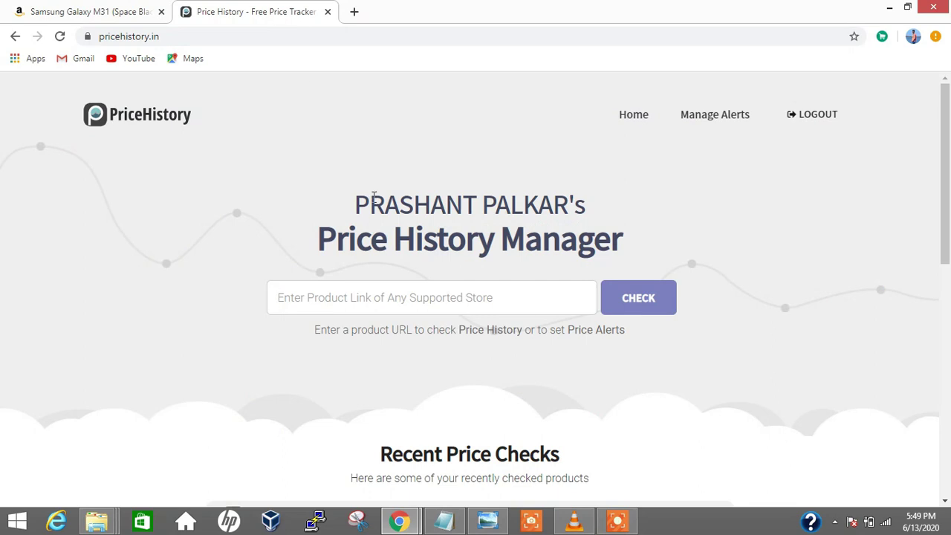
pyautogui.hotkey('ctrl', 'v')
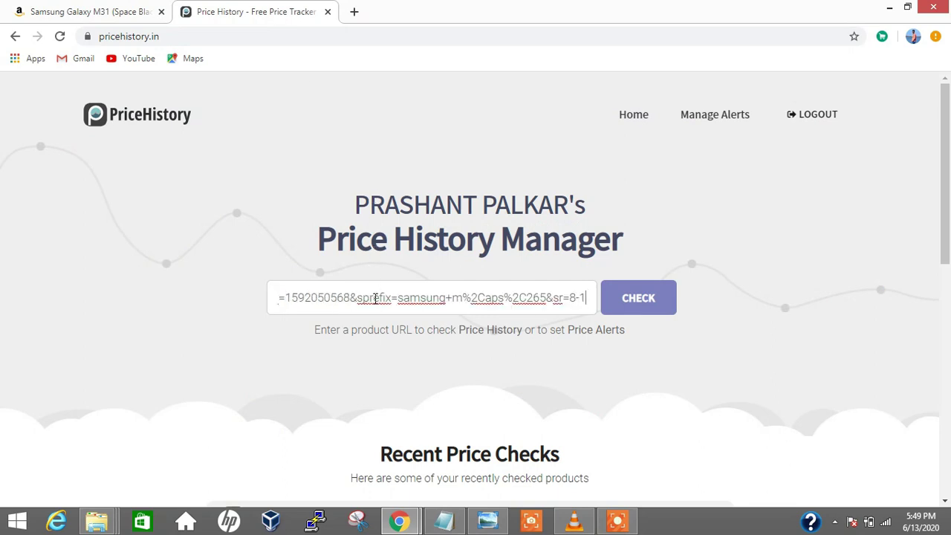
pyautogui.click(621, 299)
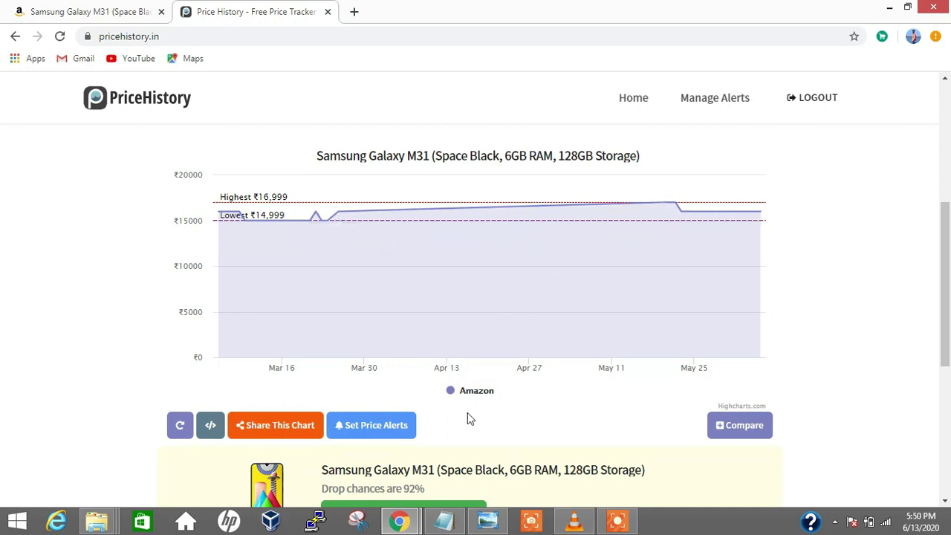
# Set a price-drop alert for the phone below 15000
pyautogui.click(379, 434)
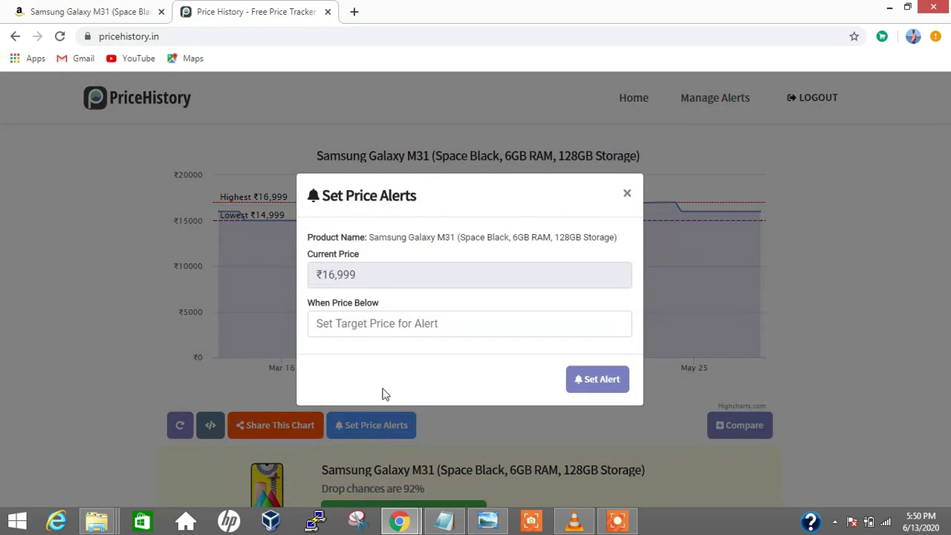
pyautogui.click(375, 323)
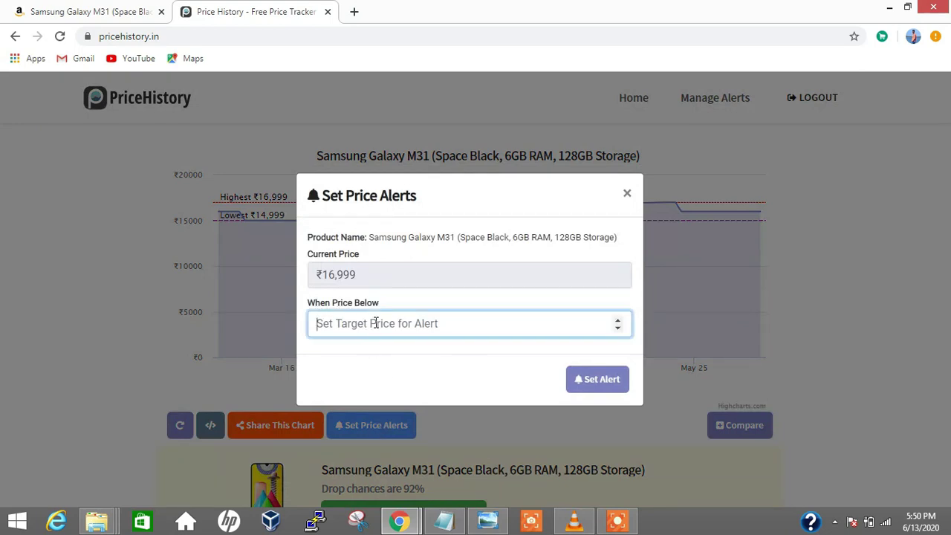
pyautogui.write('15000')
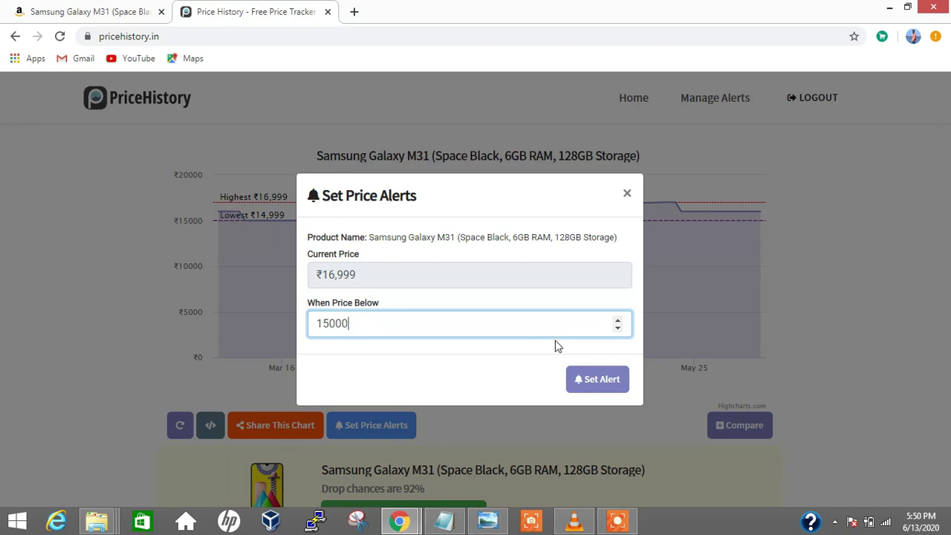
pyautogui.click(596, 380)
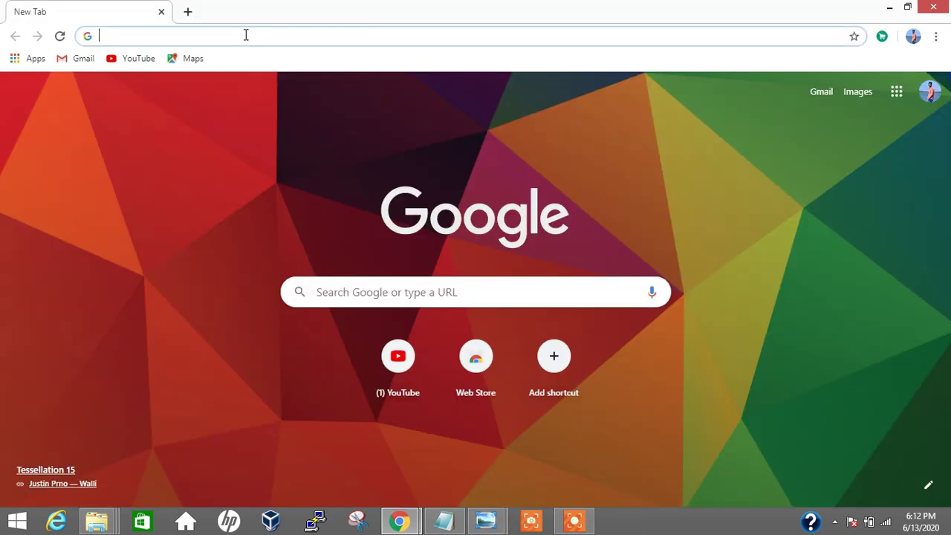
# Go to remove.bg and scroll its home page
pyautogui.write('remove.')
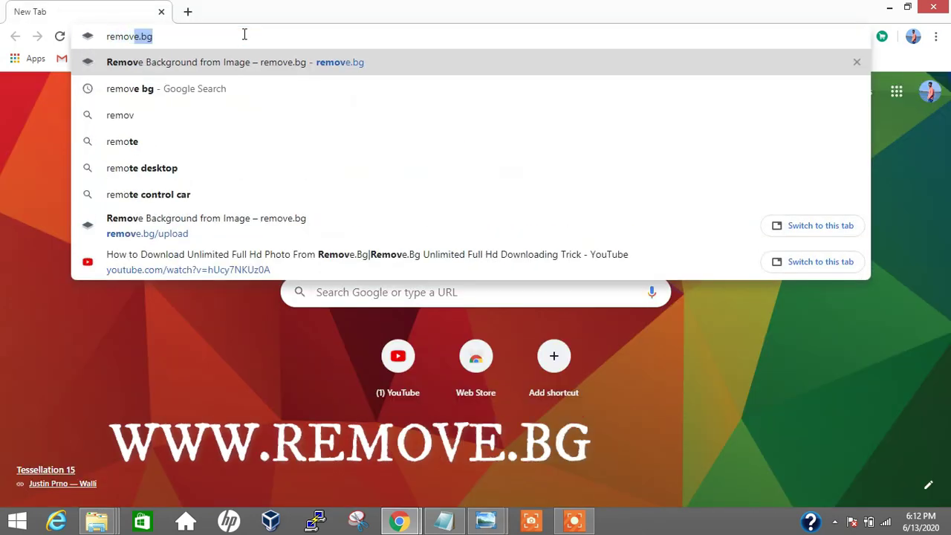
pyautogui.write('bg')
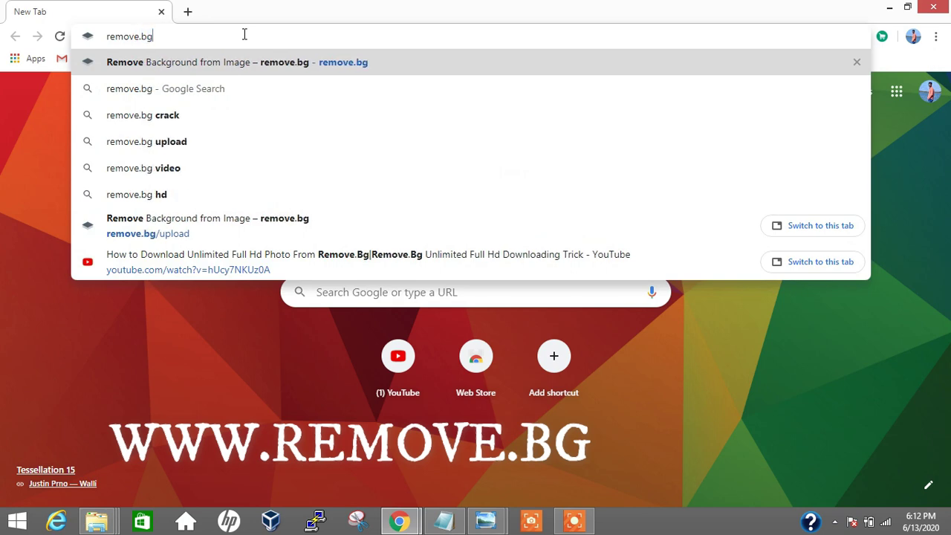
pyautogui.press('Return')
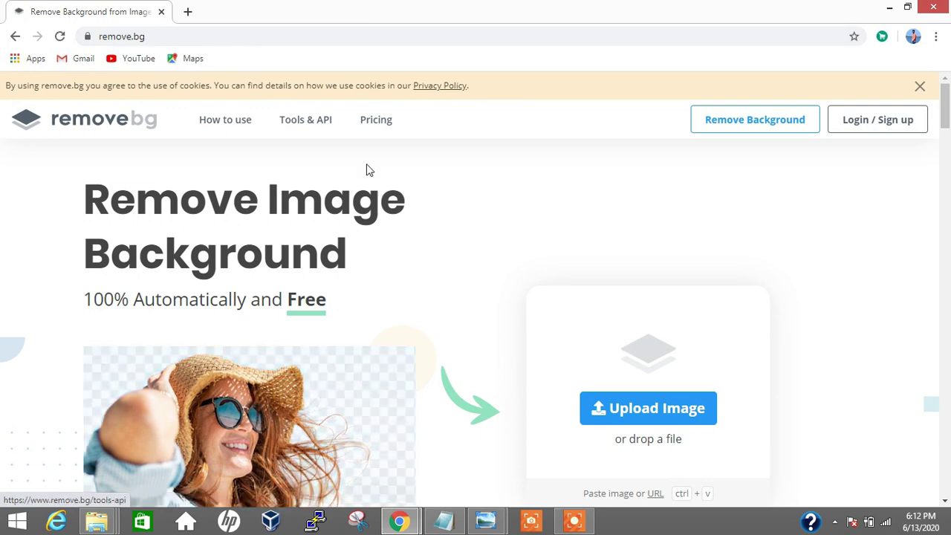
pyautogui.scroll(-15, 494, 174)
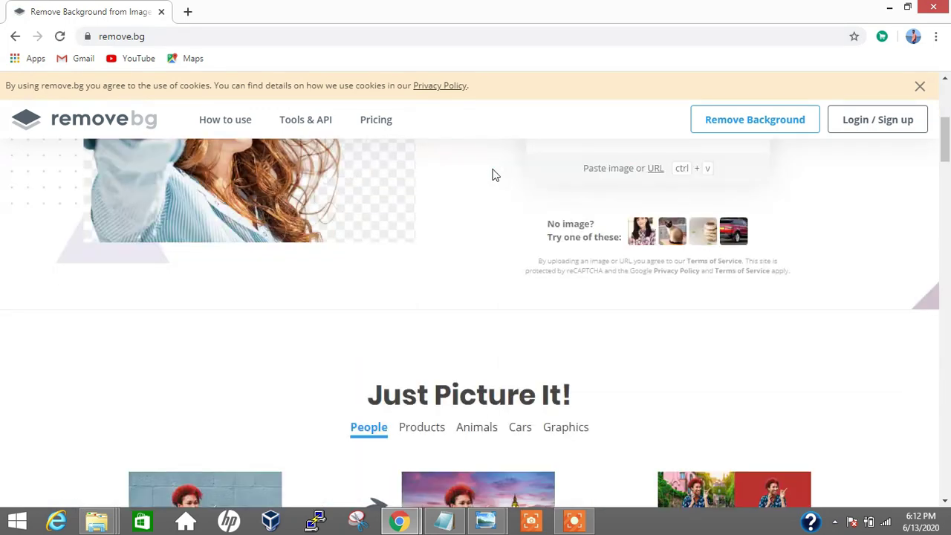
# Upload IMG_8905.JPG, then download and open the background-free preview PNG
pyautogui.click(755, 120)
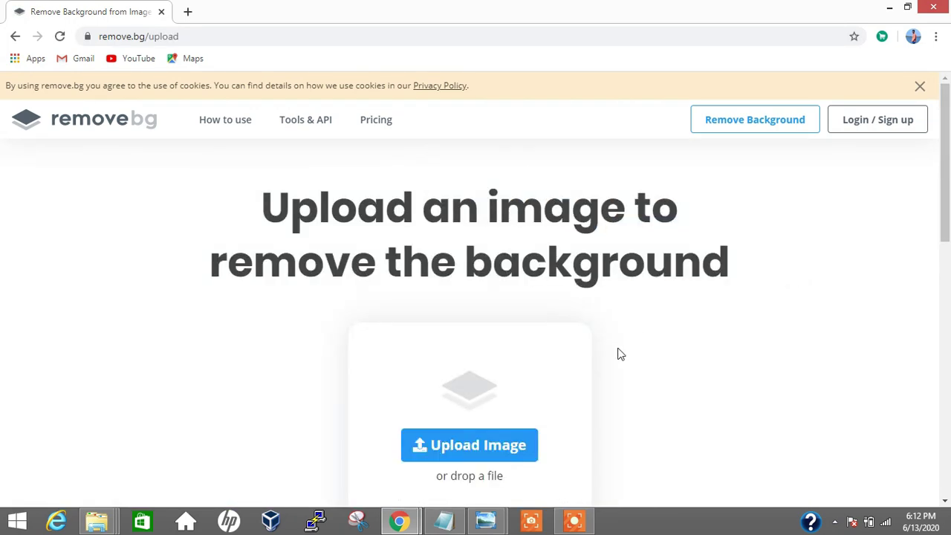
pyautogui.click(529, 445)
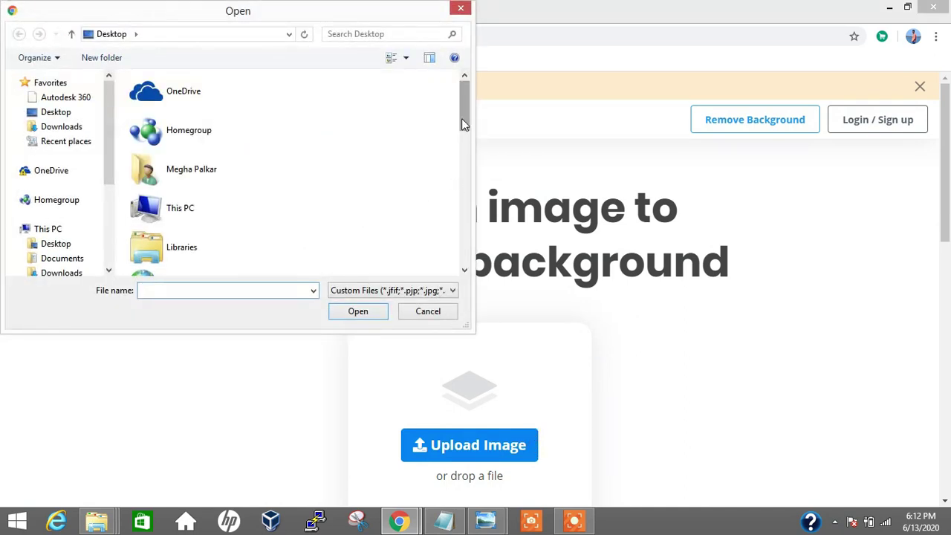
pyautogui.moveTo(461, 124); pyautogui.dragTo(462, 253)
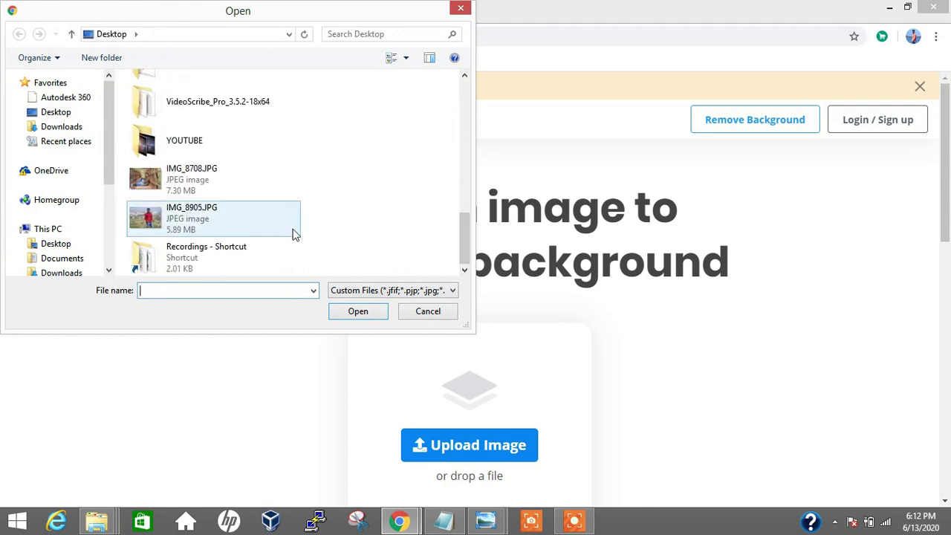
pyautogui.click(215, 225)
pyautogui.click(335, 315)
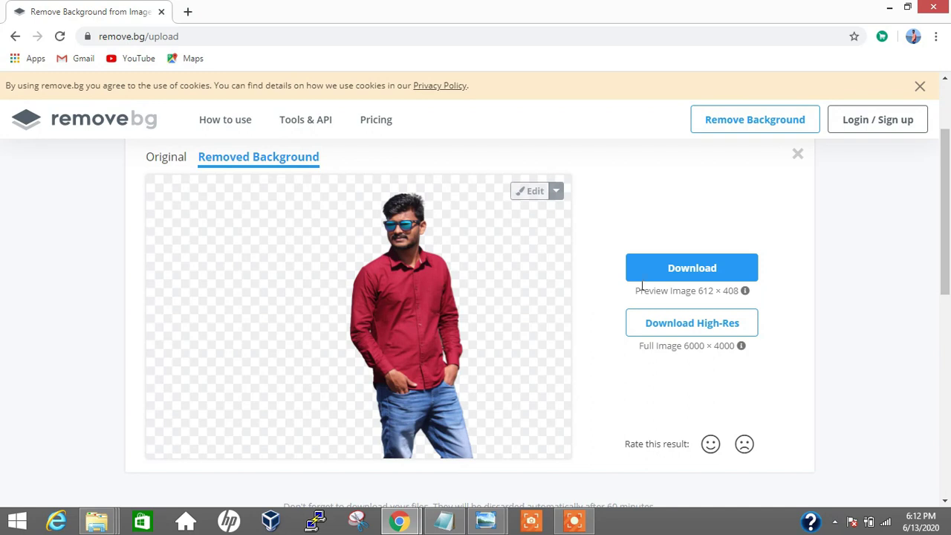
pyautogui.click(727, 272)
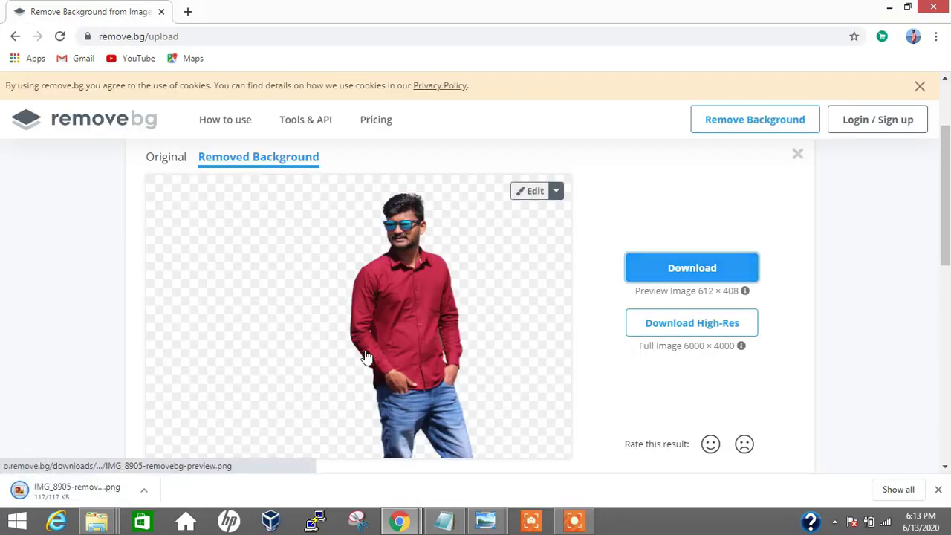
pyautogui.click(61, 494)
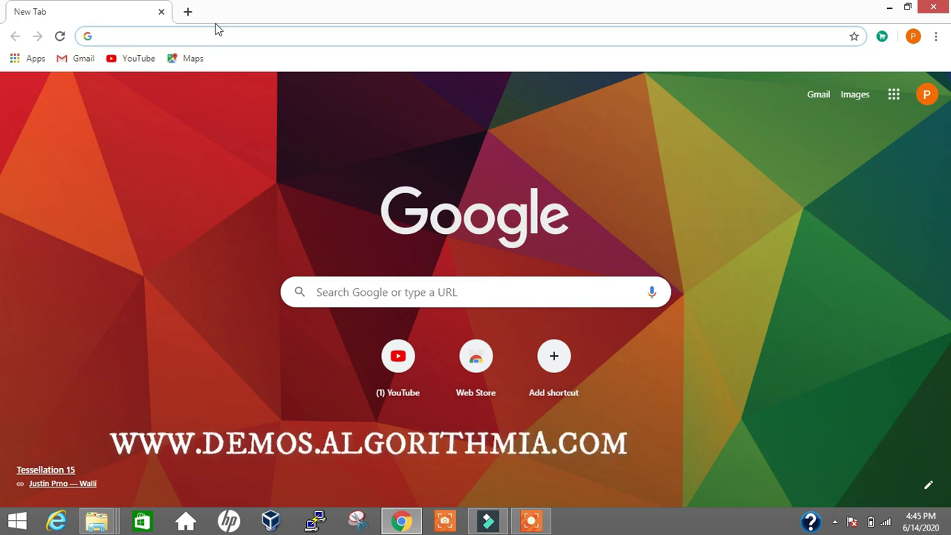
# Search Google for a photo colorizer and open Algorithmia's Colorize Photos demo
pyautogui.click(218, 35)
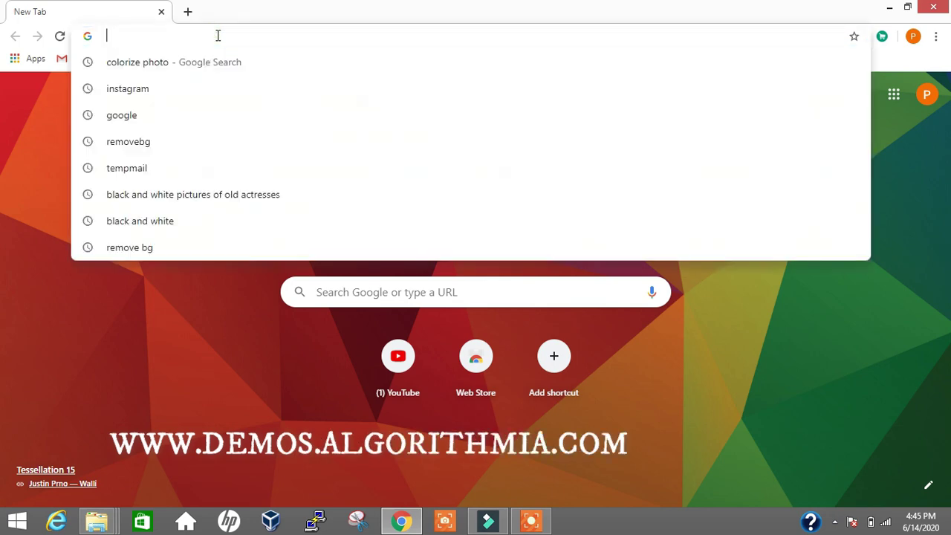
pyautogui.write('colorize photo')
pyautogui.press('Return')
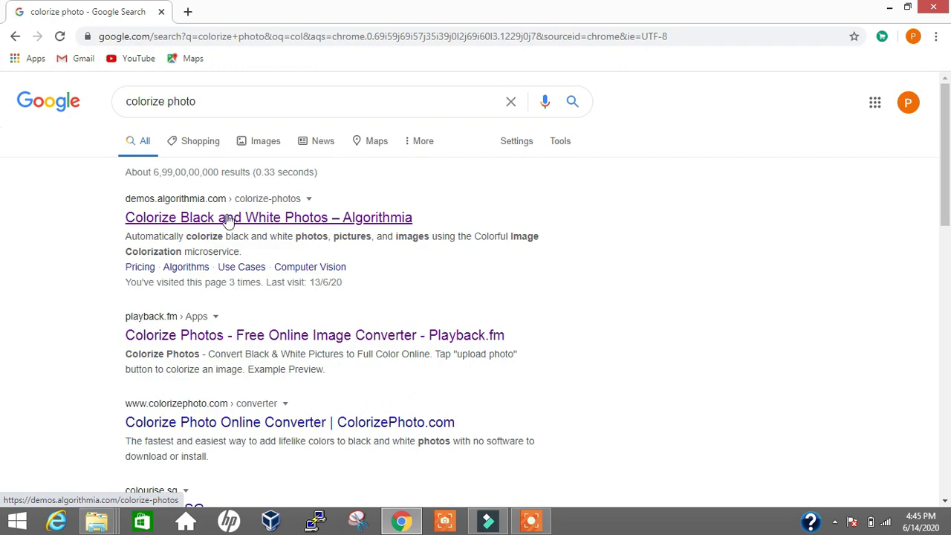
pyautogui.click(231, 219)
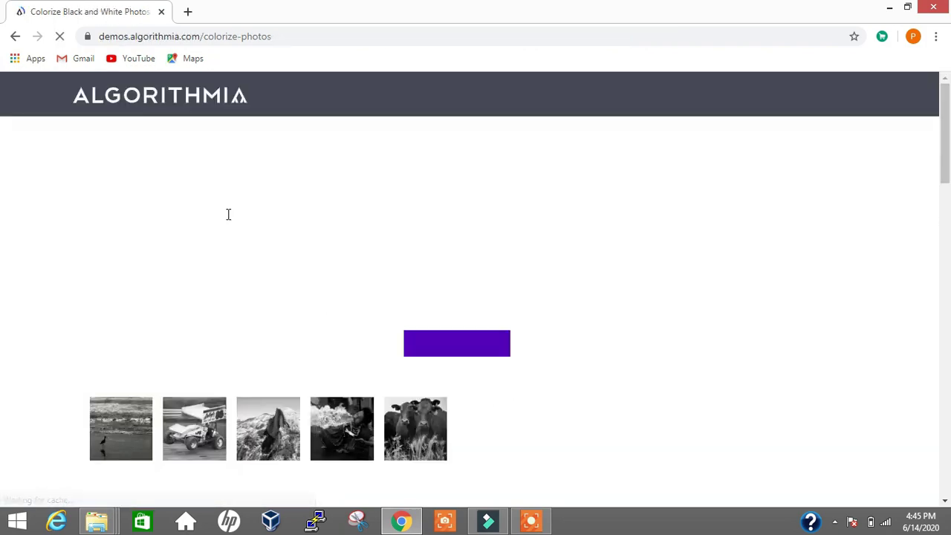
pyautogui.scroll(-3, 355, 244)
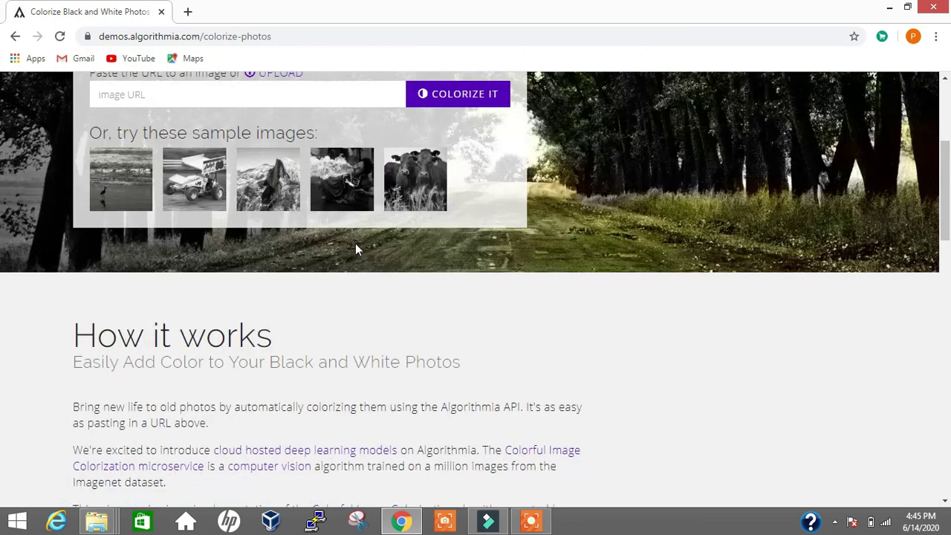
pyautogui.scroll(3, 355, 244)
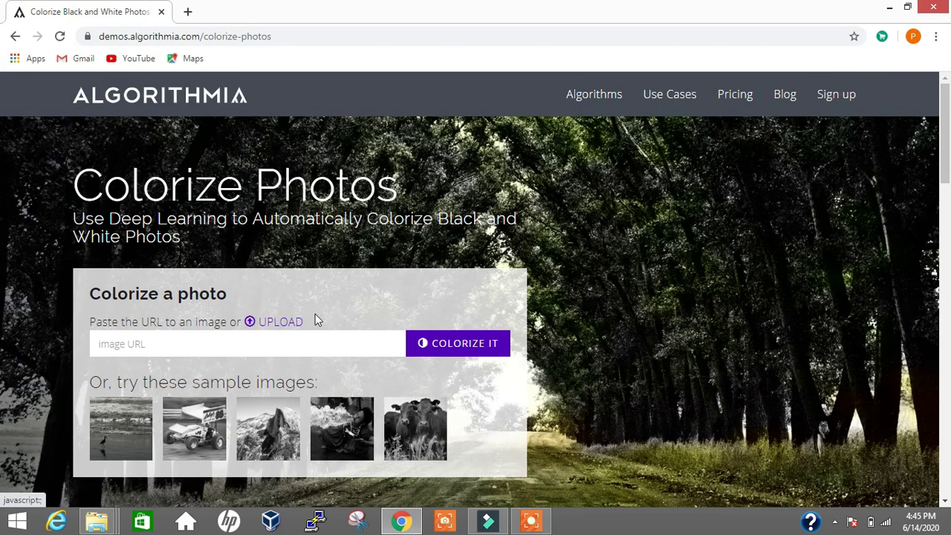
pyautogui.scroll(-5, 287, 329)
pyautogui.scroll(5, 287, 329)
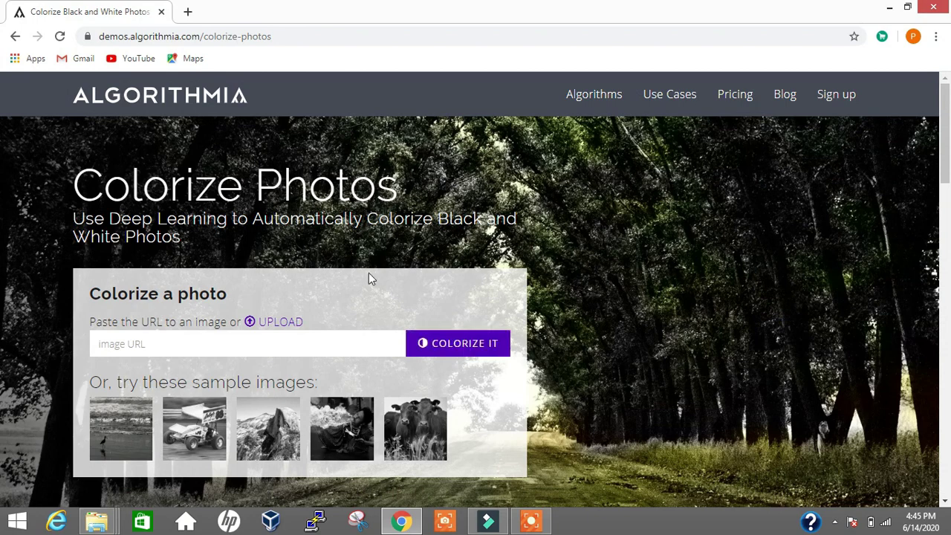
# Upload the 48 KB black-and-white JPEG portrait to be colorized
pyautogui.click(273, 327)
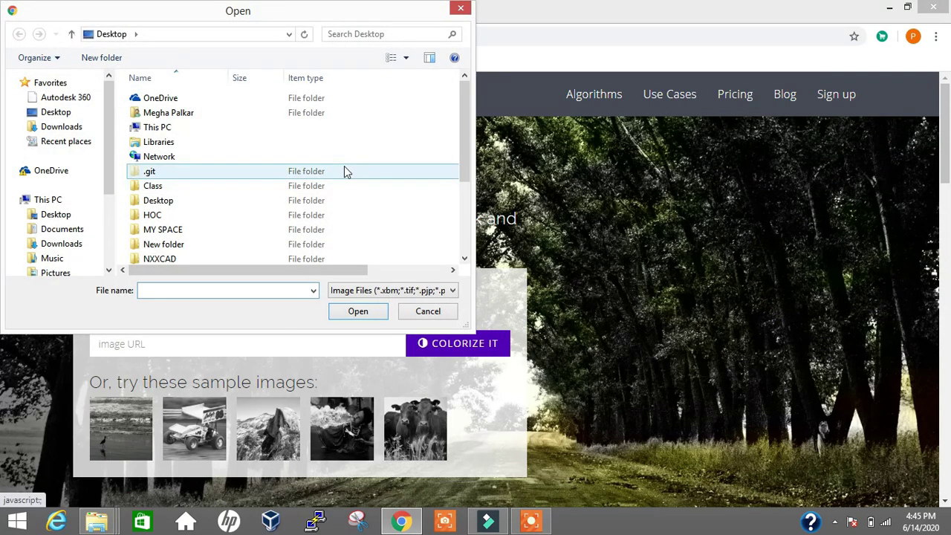
pyautogui.scroll(-3, 343, 170)
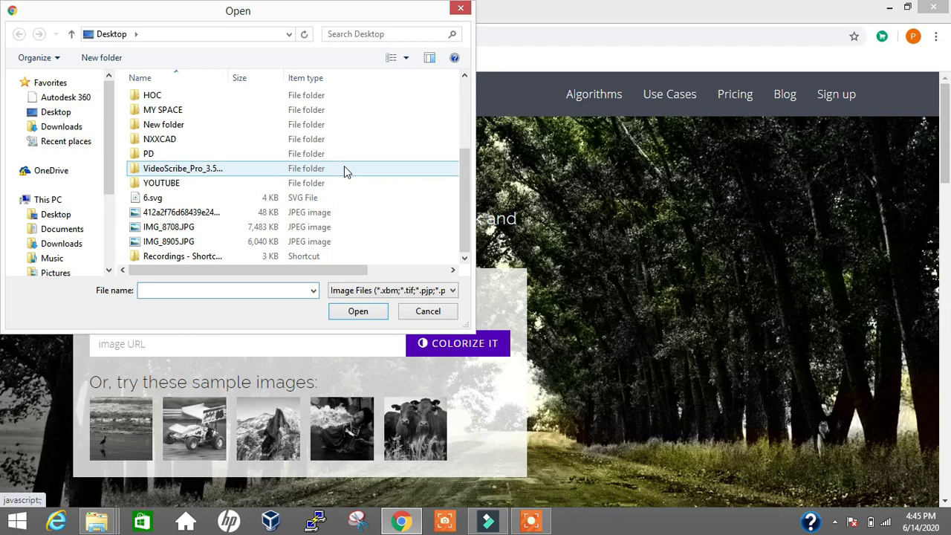
pyautogui.click(220, 217)
pyautogui.click(357, 311)
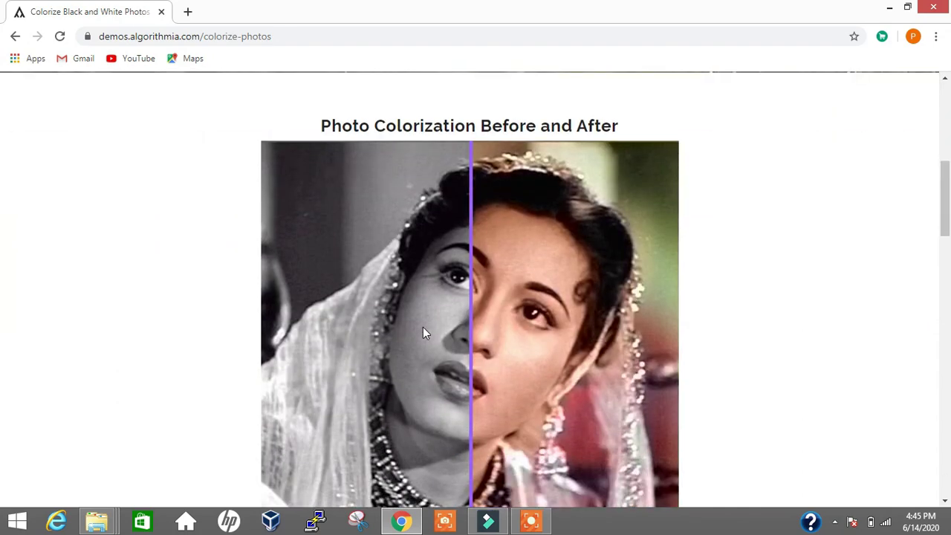
# Compare the colorized result with the original, then download the colorized PNG
pyautogui.moveTo(467, 333); pyautogui.dragTo(225, 402)
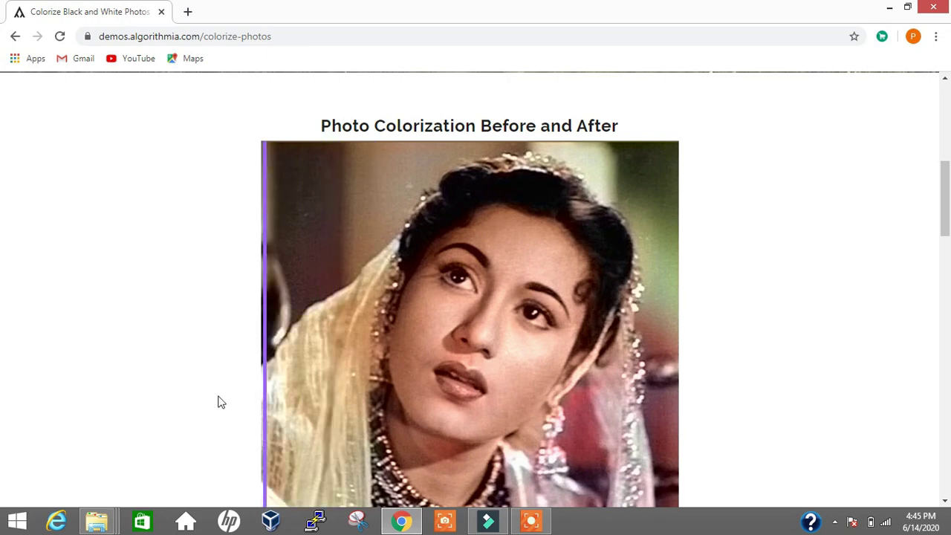
pyautogui.scroll(-2, 221, 402)
pyautogui.scroll(1, 221, 402)
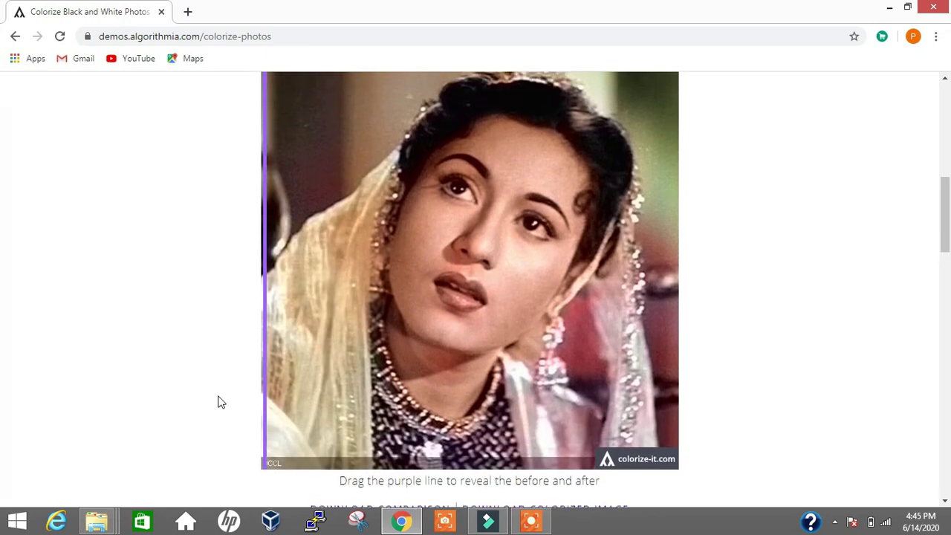
pyautogui.scroll(-2, 221, 402)
pyautogui.scroll(1, 353, 272)
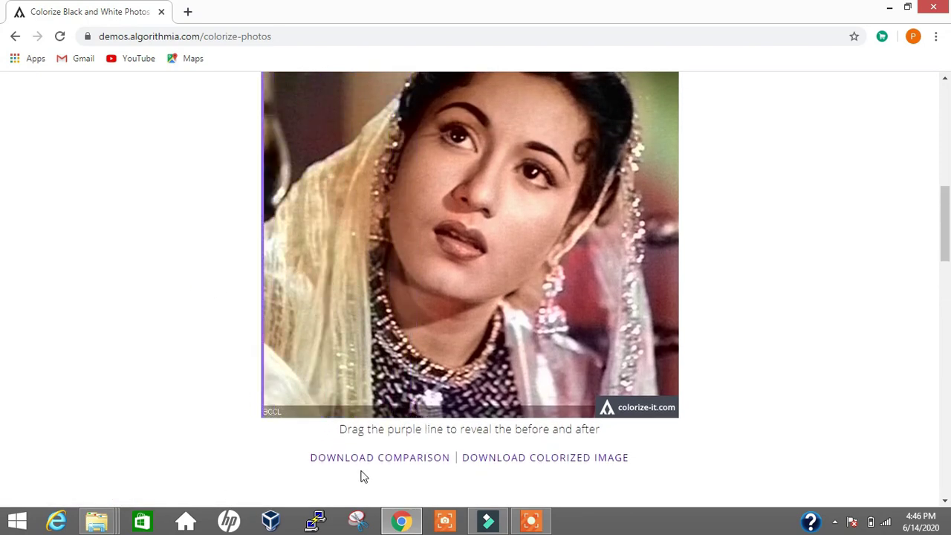
pyautogui.click(511, 457)
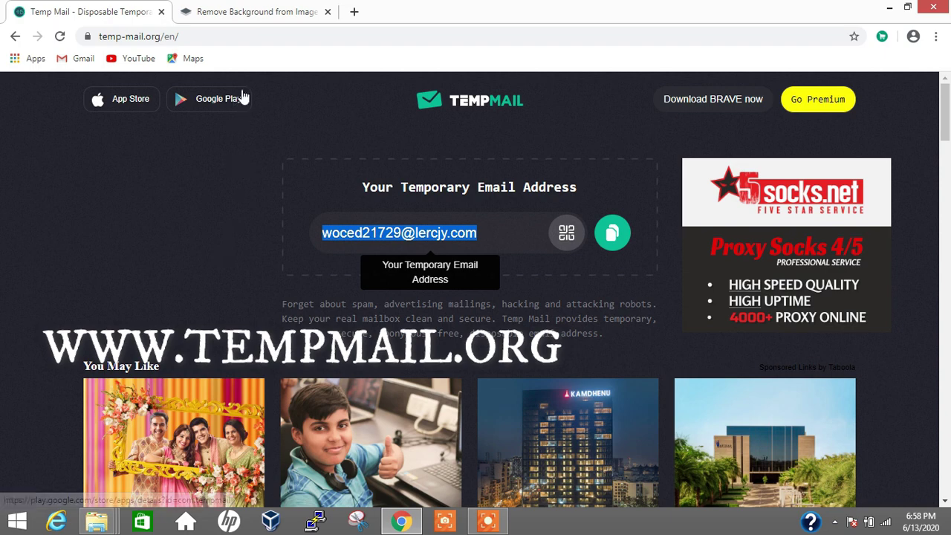
# Open remove.bg's login page and copy the Temp Mail disposable address
pyautogui.click(263, 14)
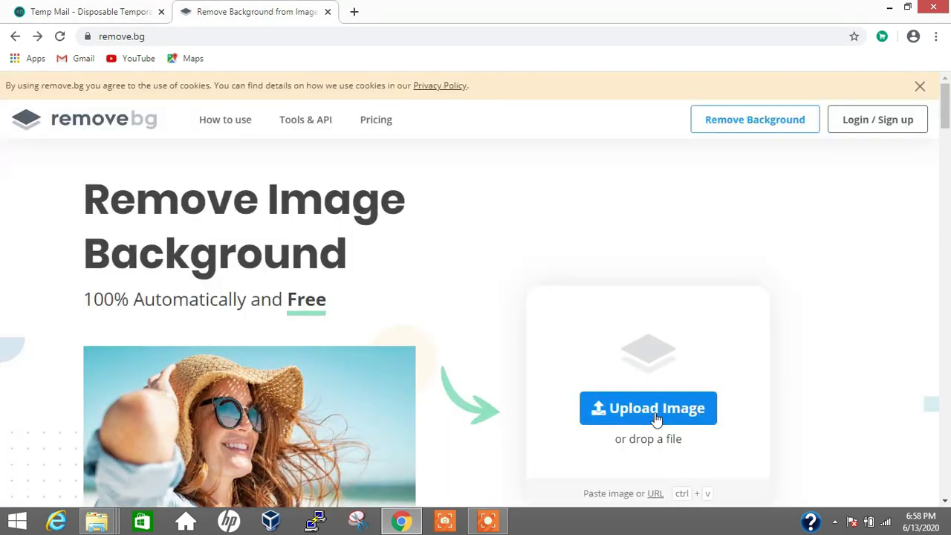
pyautogui.click(867, 128)
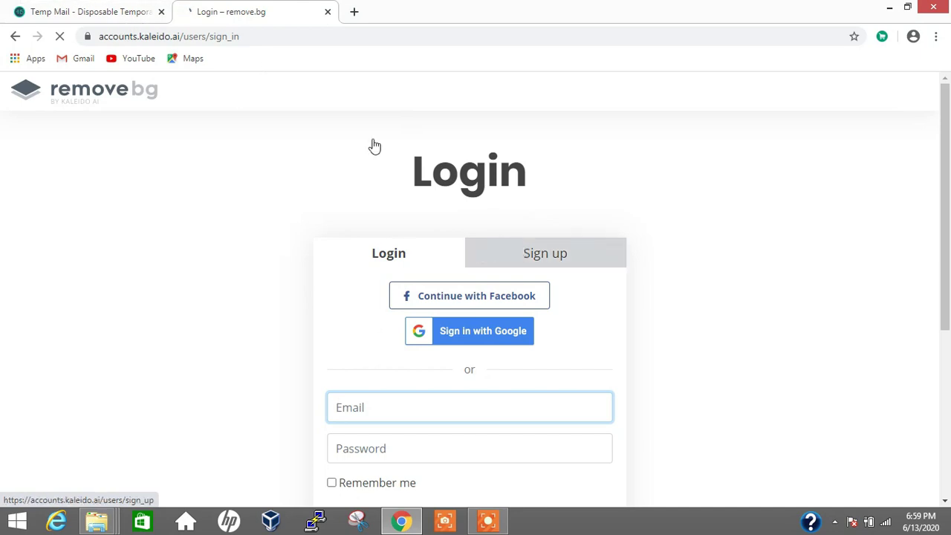
pyautogui.click(106, 10)
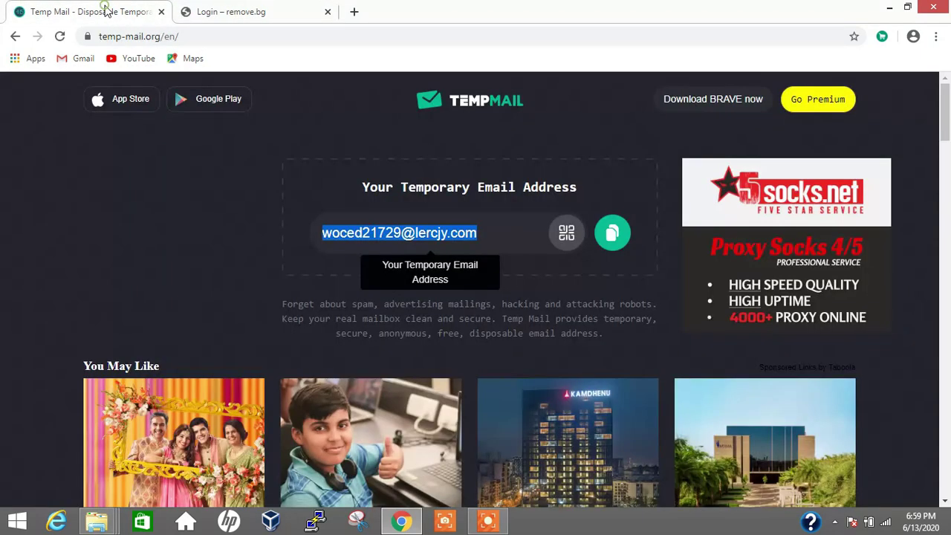
pyautogui.click(611, 234)
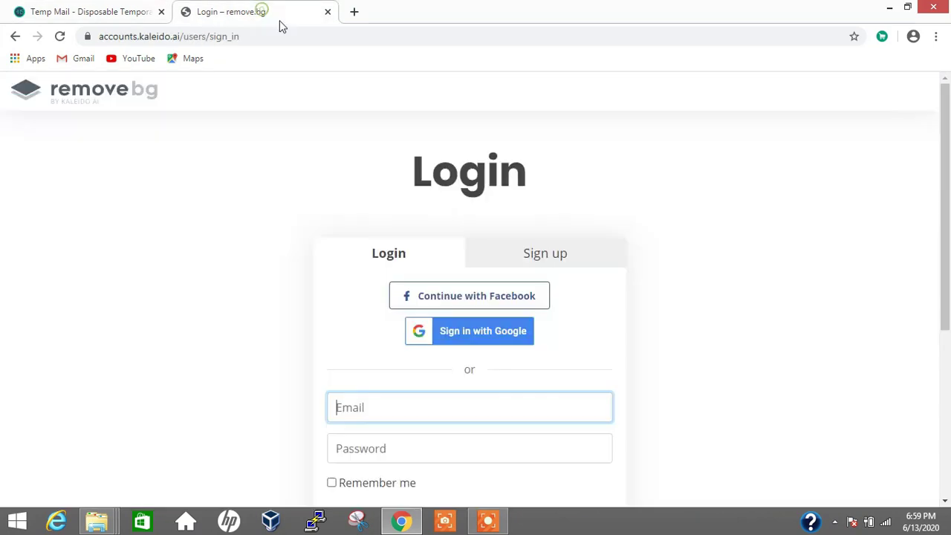
# Switch remove.bg's form to Sign up and paste the temporary address into Email
pyautogui.click(279, 20)
pyautogui.click(538, 252)
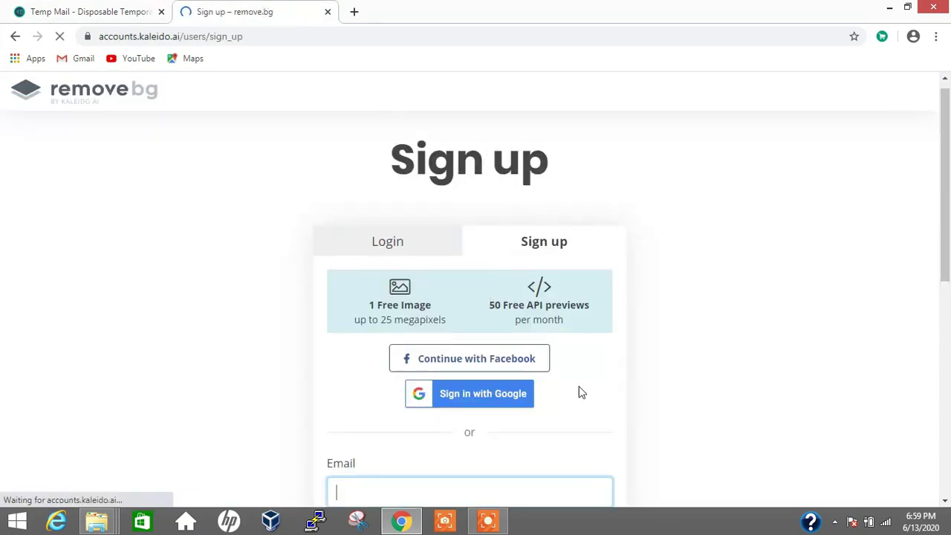
pyautogui.scroll(-4, 420, 238)
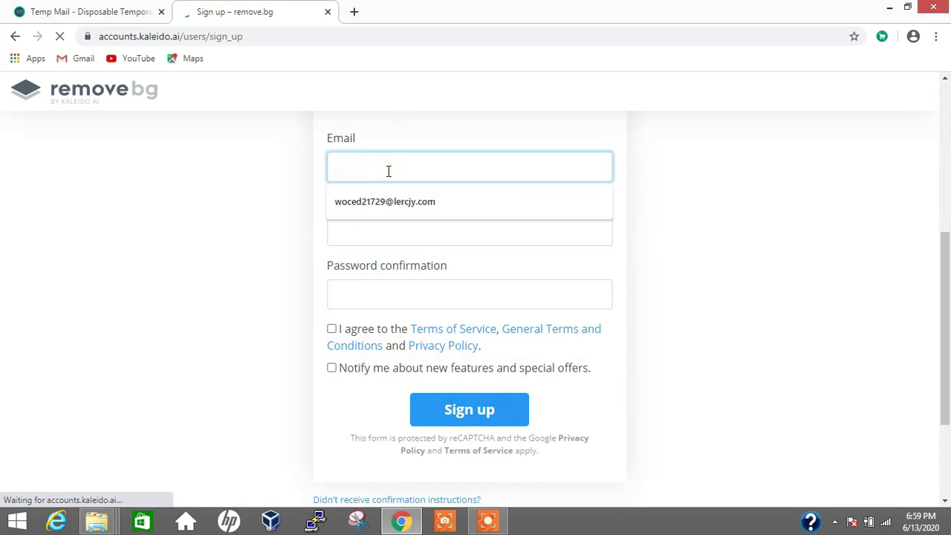
pyautogui.hotkey('ctrl', 'v')
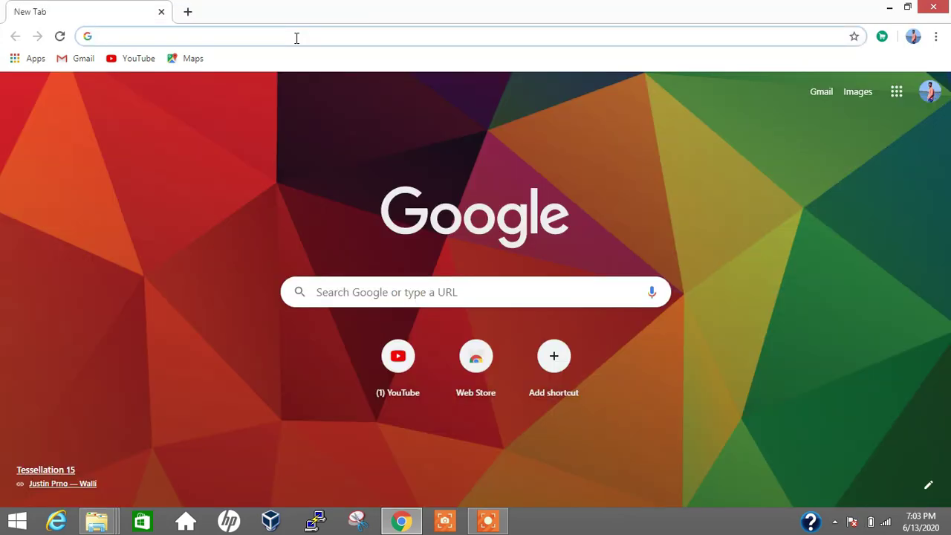
# Run the fast.com speed test (35 Mbps) and show latency and upload details
pyautogui.write('fast.com')
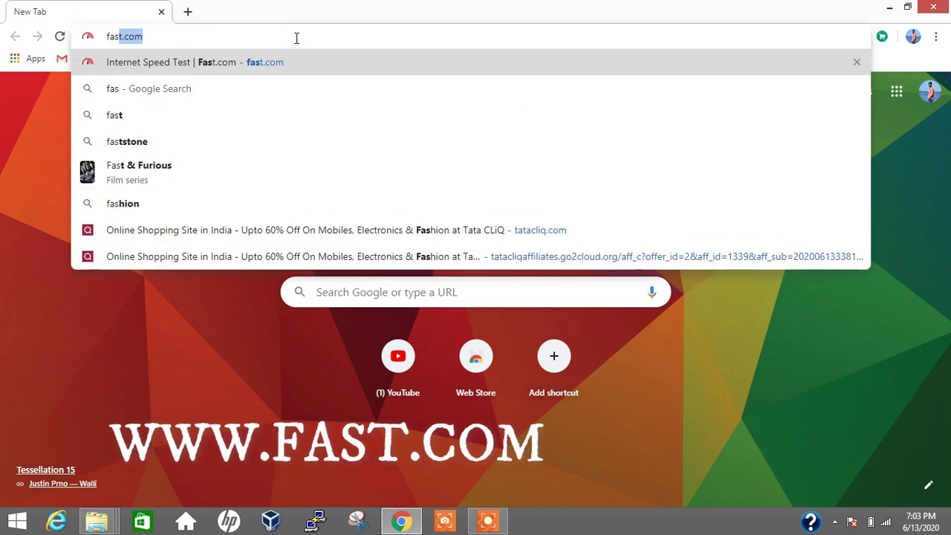
pyautogui.press('Return')
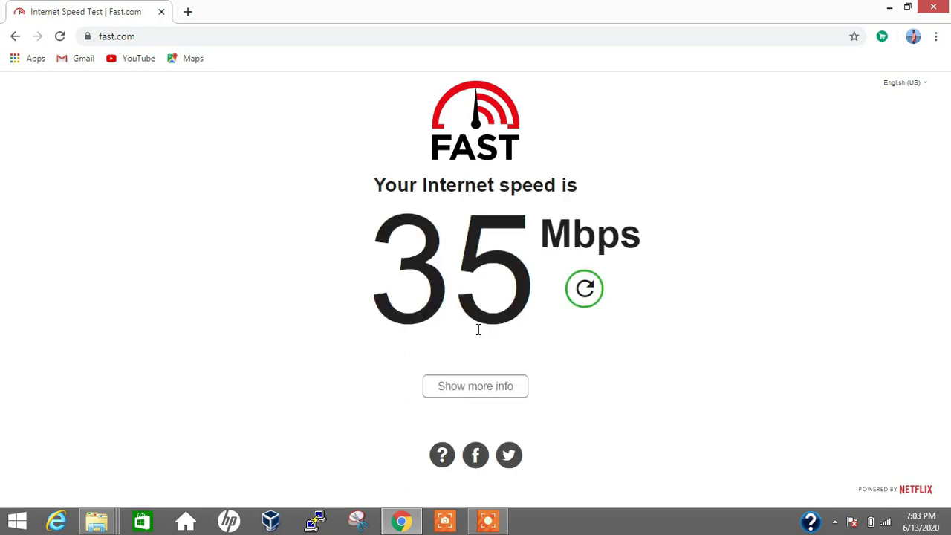
pyautogui.click(488, 393)
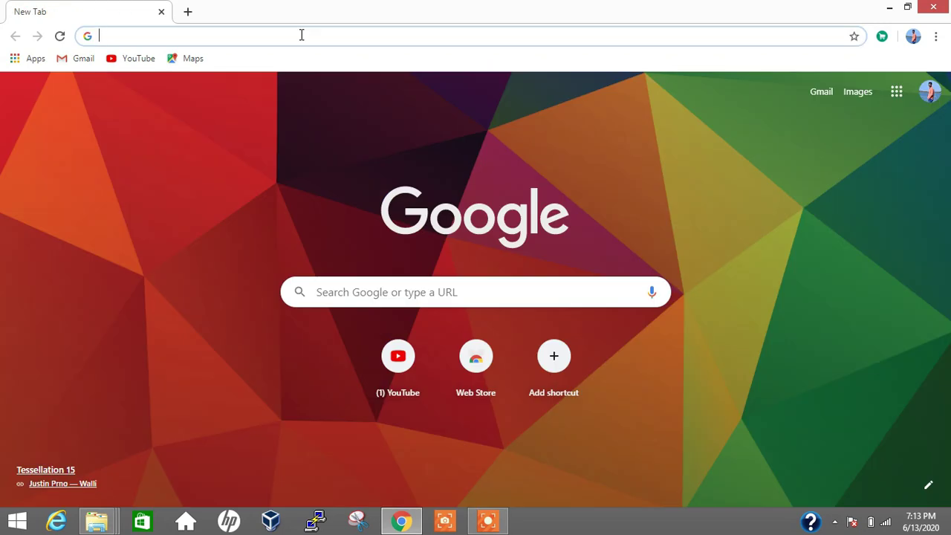
# Upload IMG_8708.JPG to imgbb.com
pyautogui.write('imgbb')
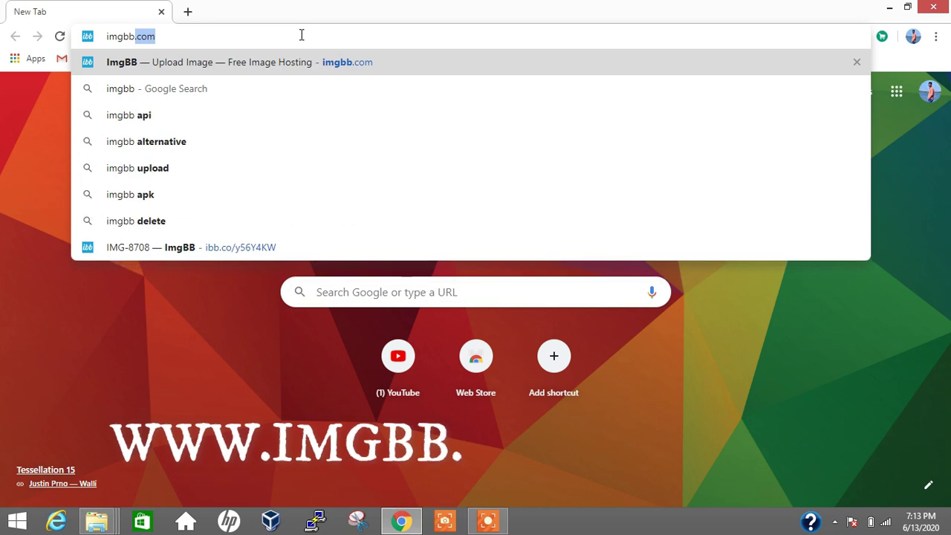
pyautogui.press('Return')
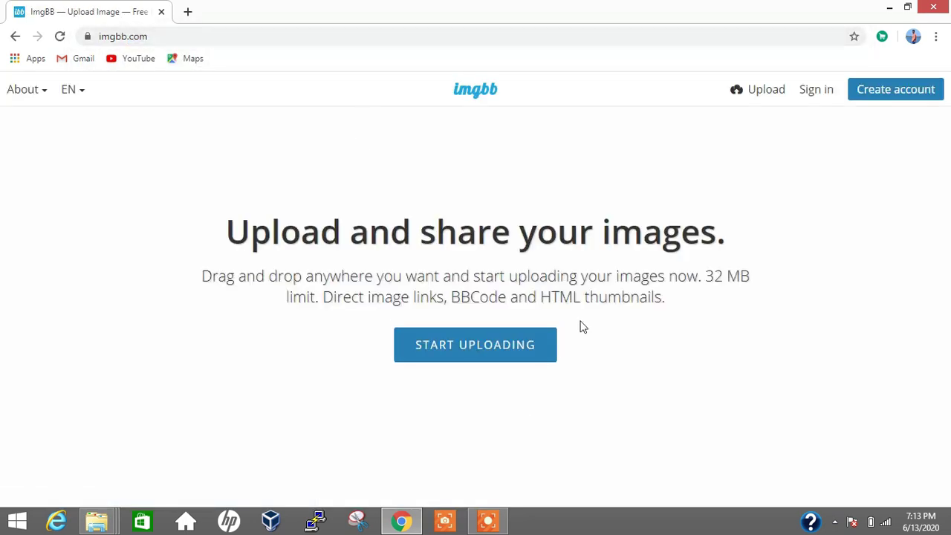
pyautogui.click(469, 350)
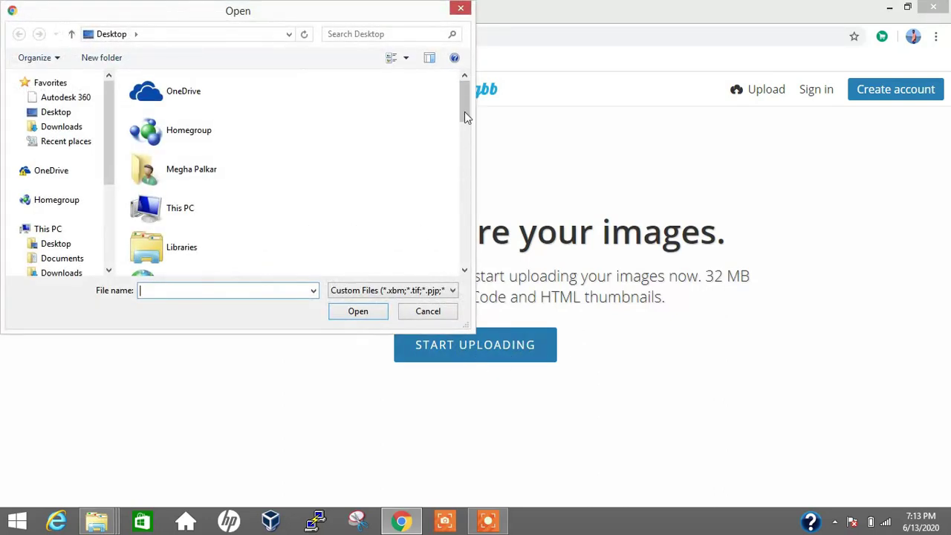
pyautogui.moveTo(464, 111); pyautogui.dragTo(465, 248)
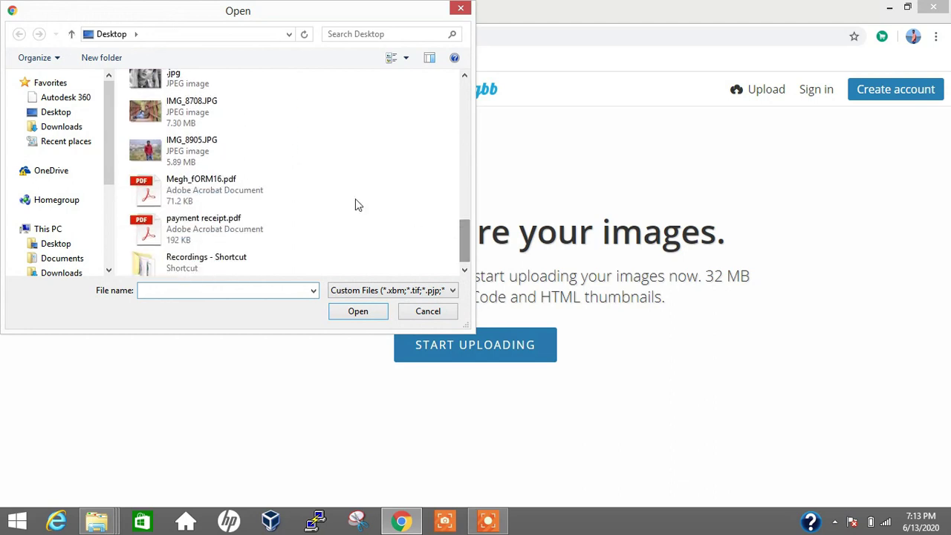
pyautogui.click(216, 126)
pyautogui.click(345, 318)
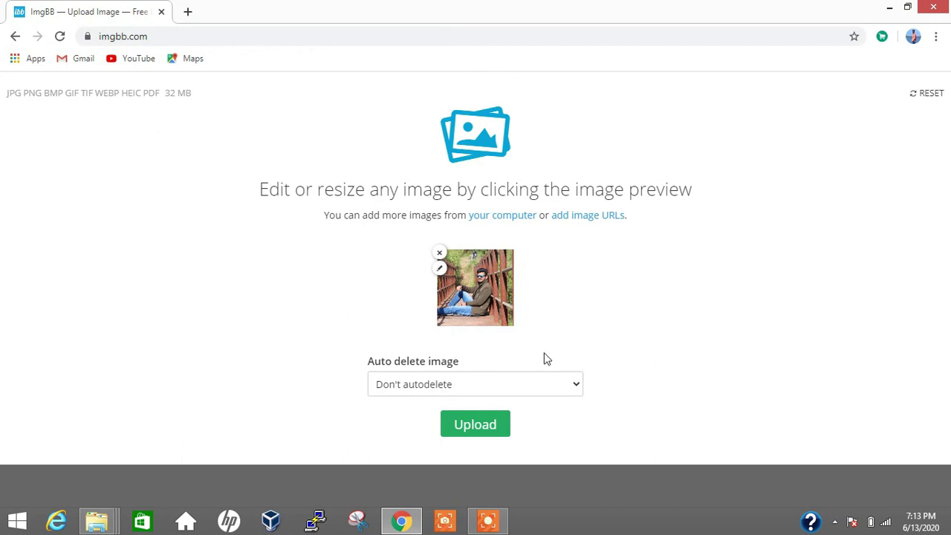
pyautogui.click(484, 425)
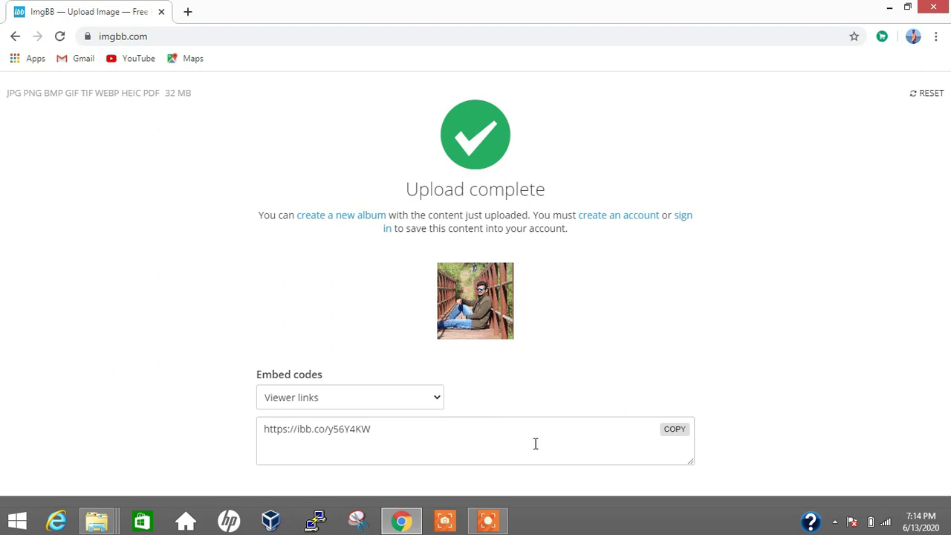
pyautogui.moveTo(394, 432); pyautogui.dragTo(283, 434)
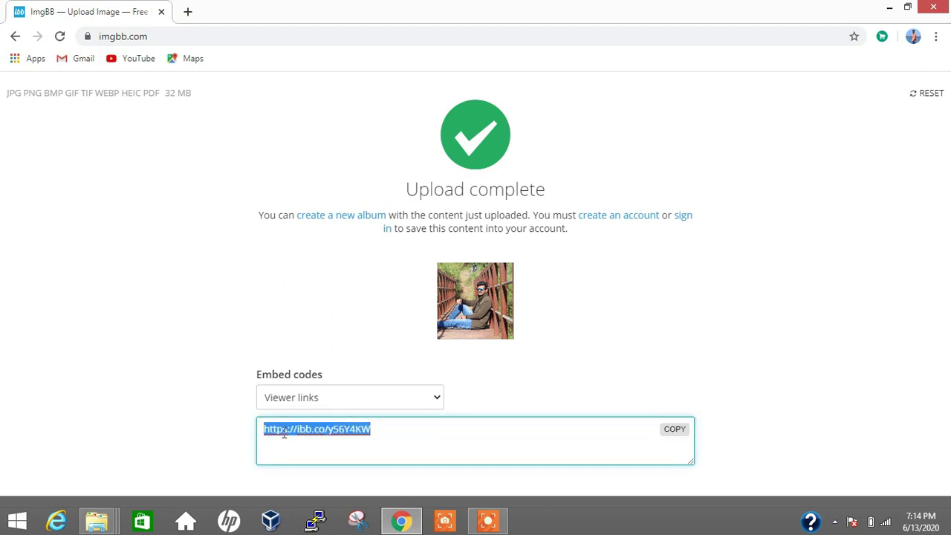
pyautogui.click(674, 430)
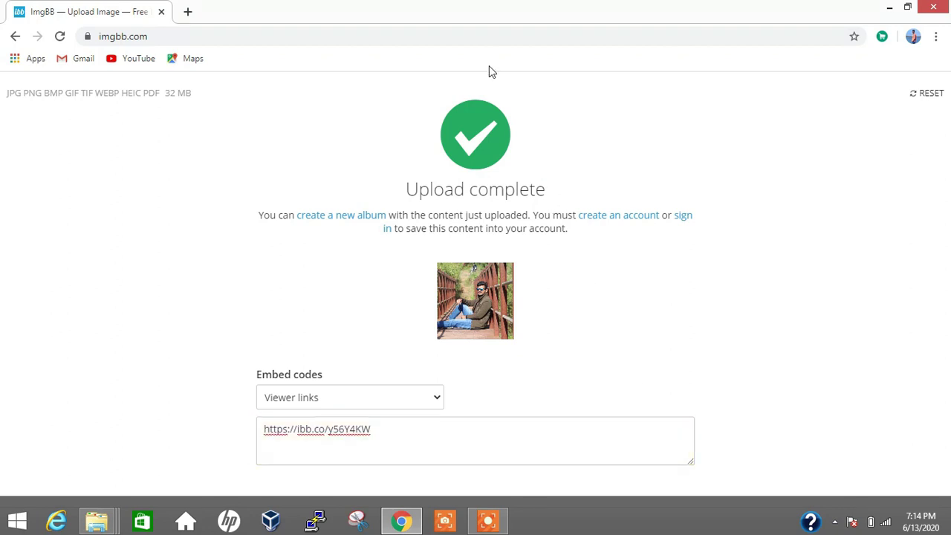
pyautogui.click(187, 12)
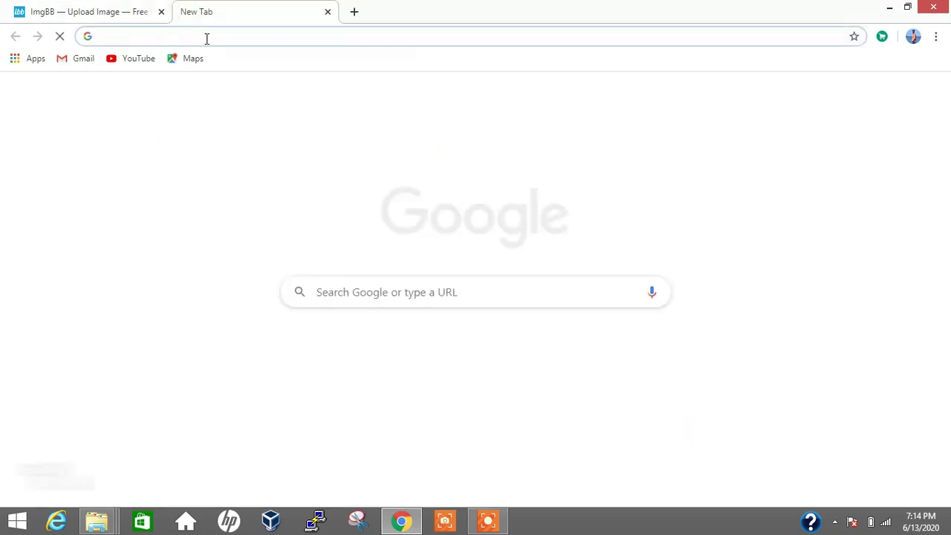
pyautogui.click(207, 38)
pyautogui.hotkey('ctrl', 'v')
pyautogui.press('Return')
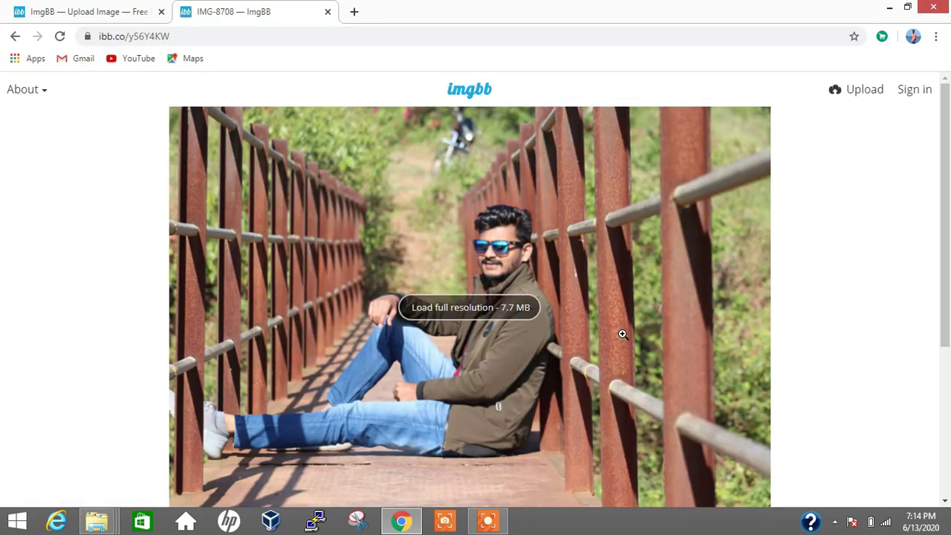
pyautogui.scroll(-5, 623, 335)
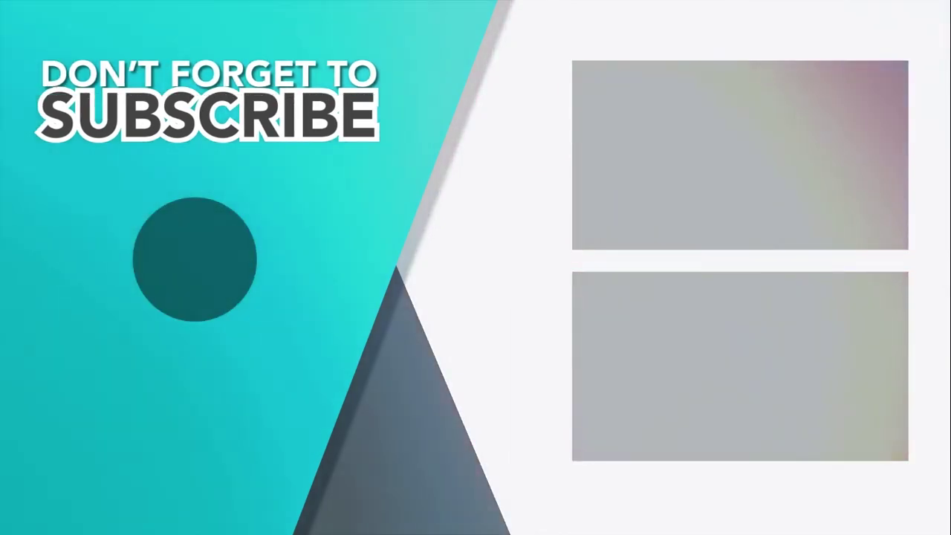